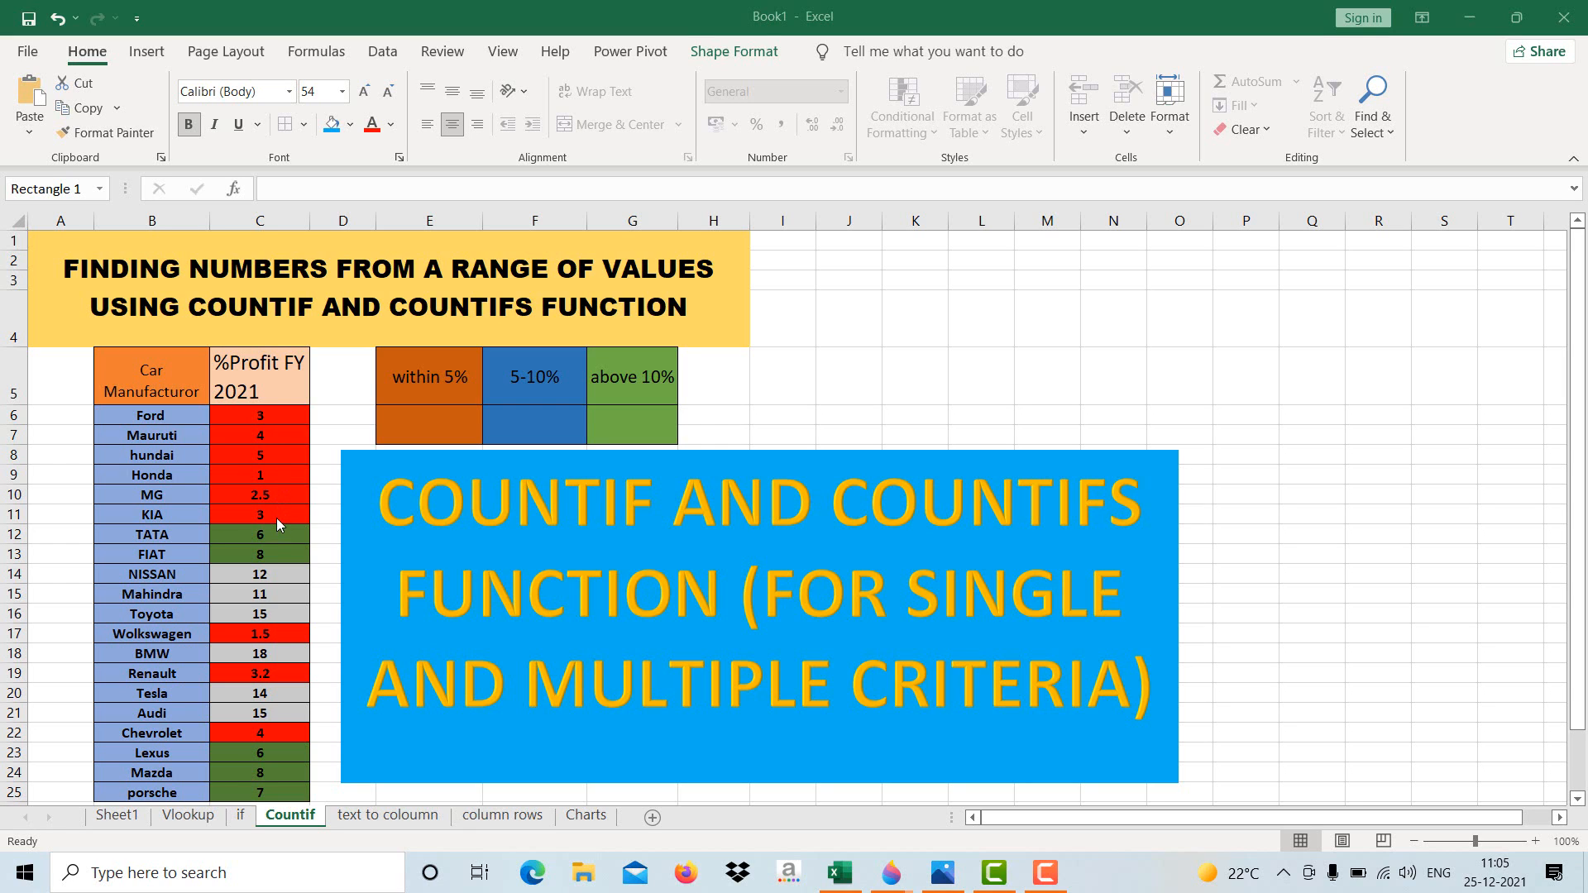
Enter =COUNTIF(C6:C25,"<5") in cell E6 under the "within 5%" heading
{"action": "scroll", "coordinate": [276, 518], "scroll_direction": "down", "scroll_amount": 1}
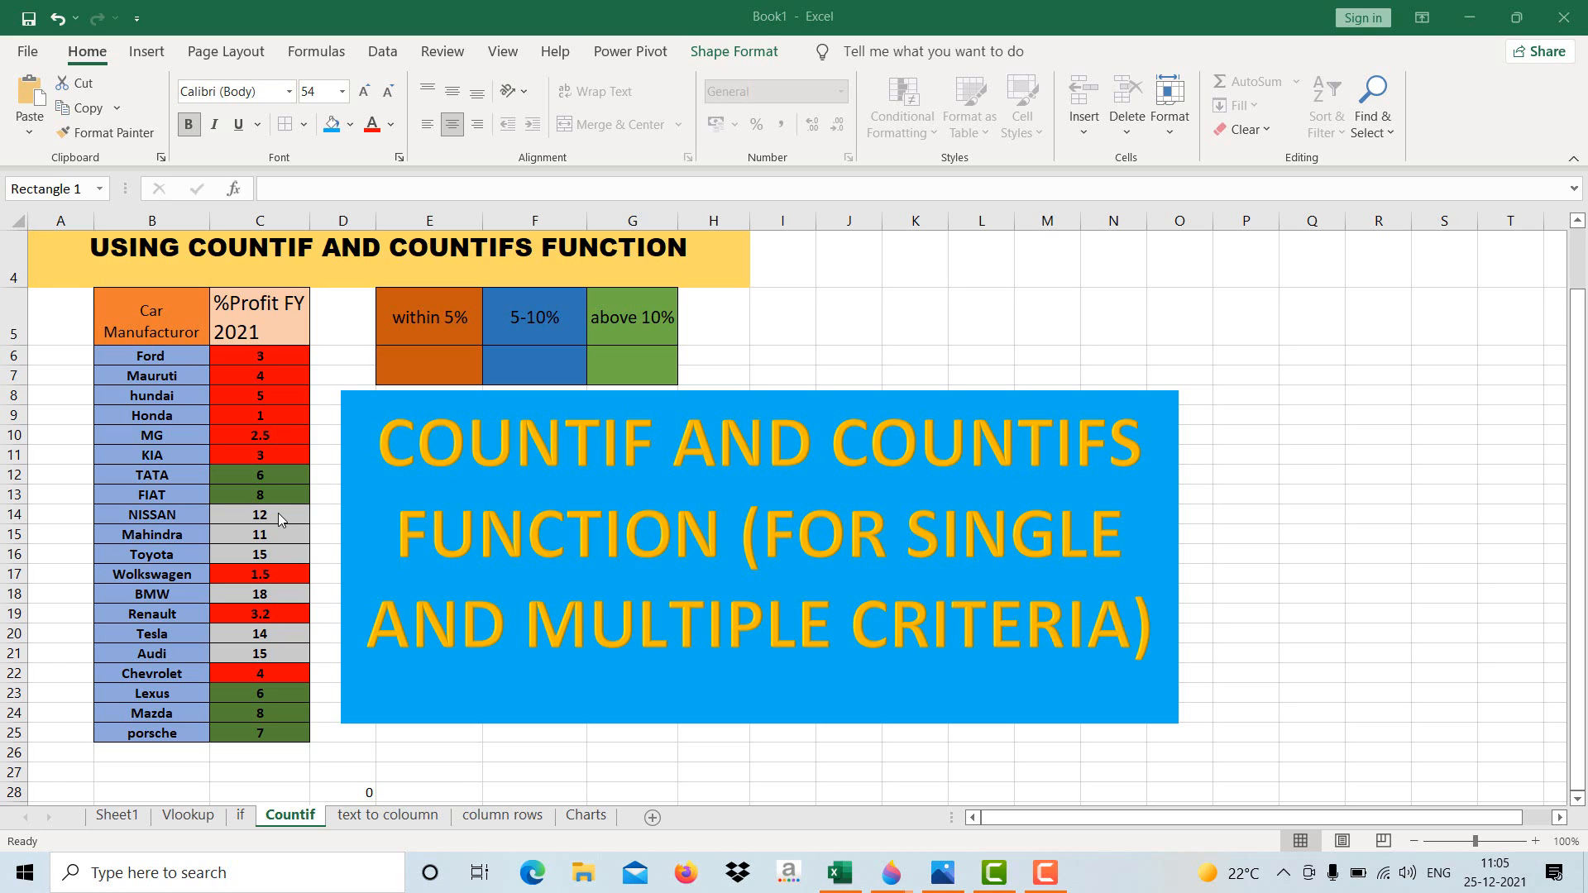
{"action": "left_click", "coordinate": [460, 359]}
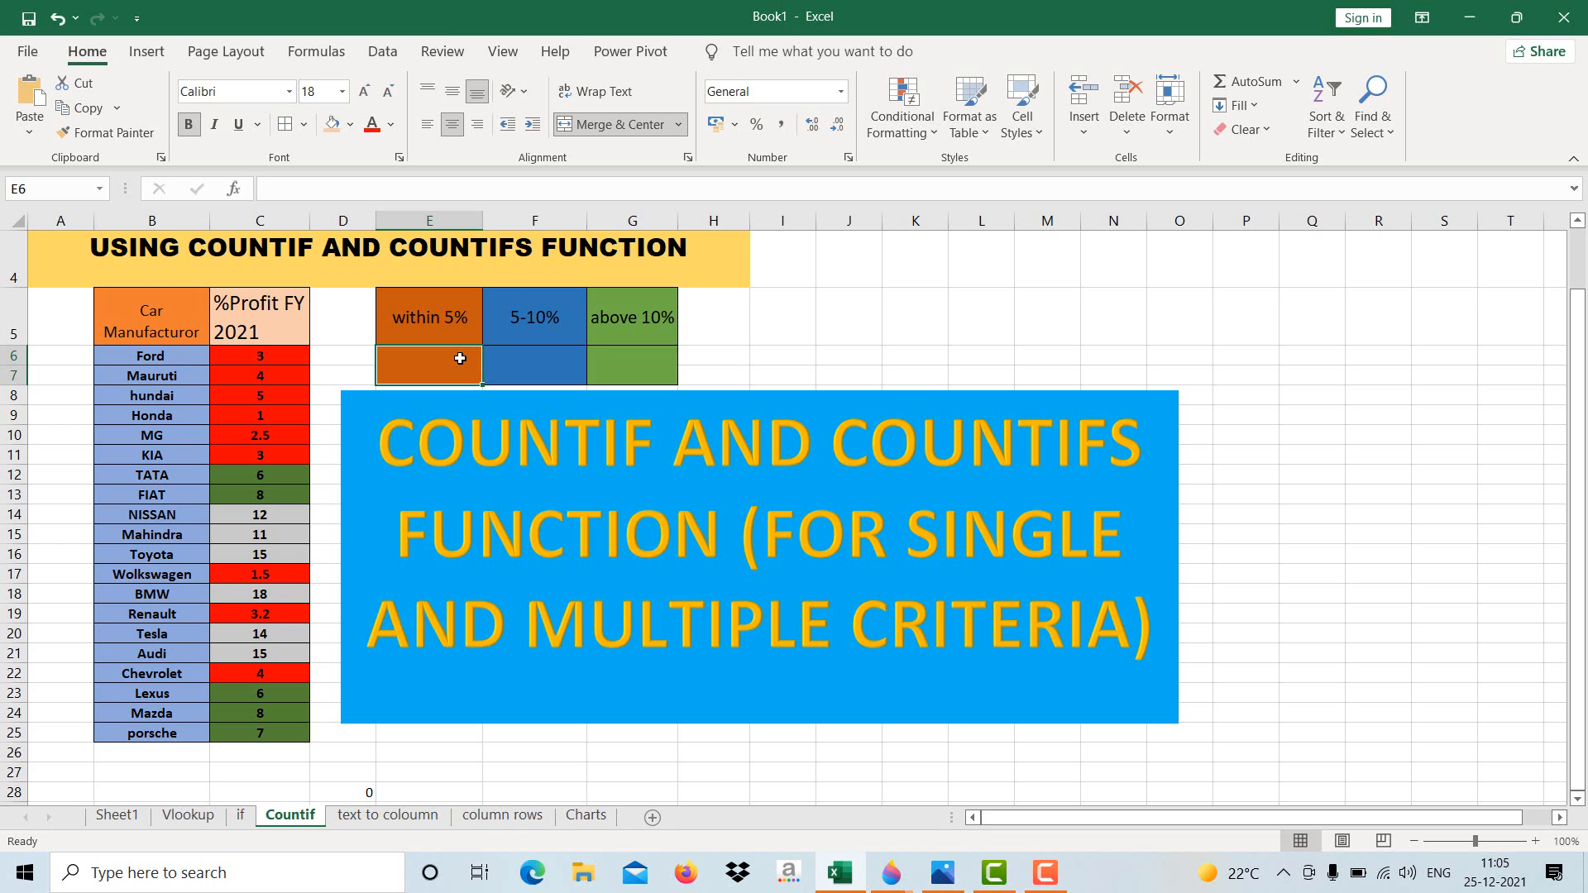
{"action": "type", "text": "=C"}
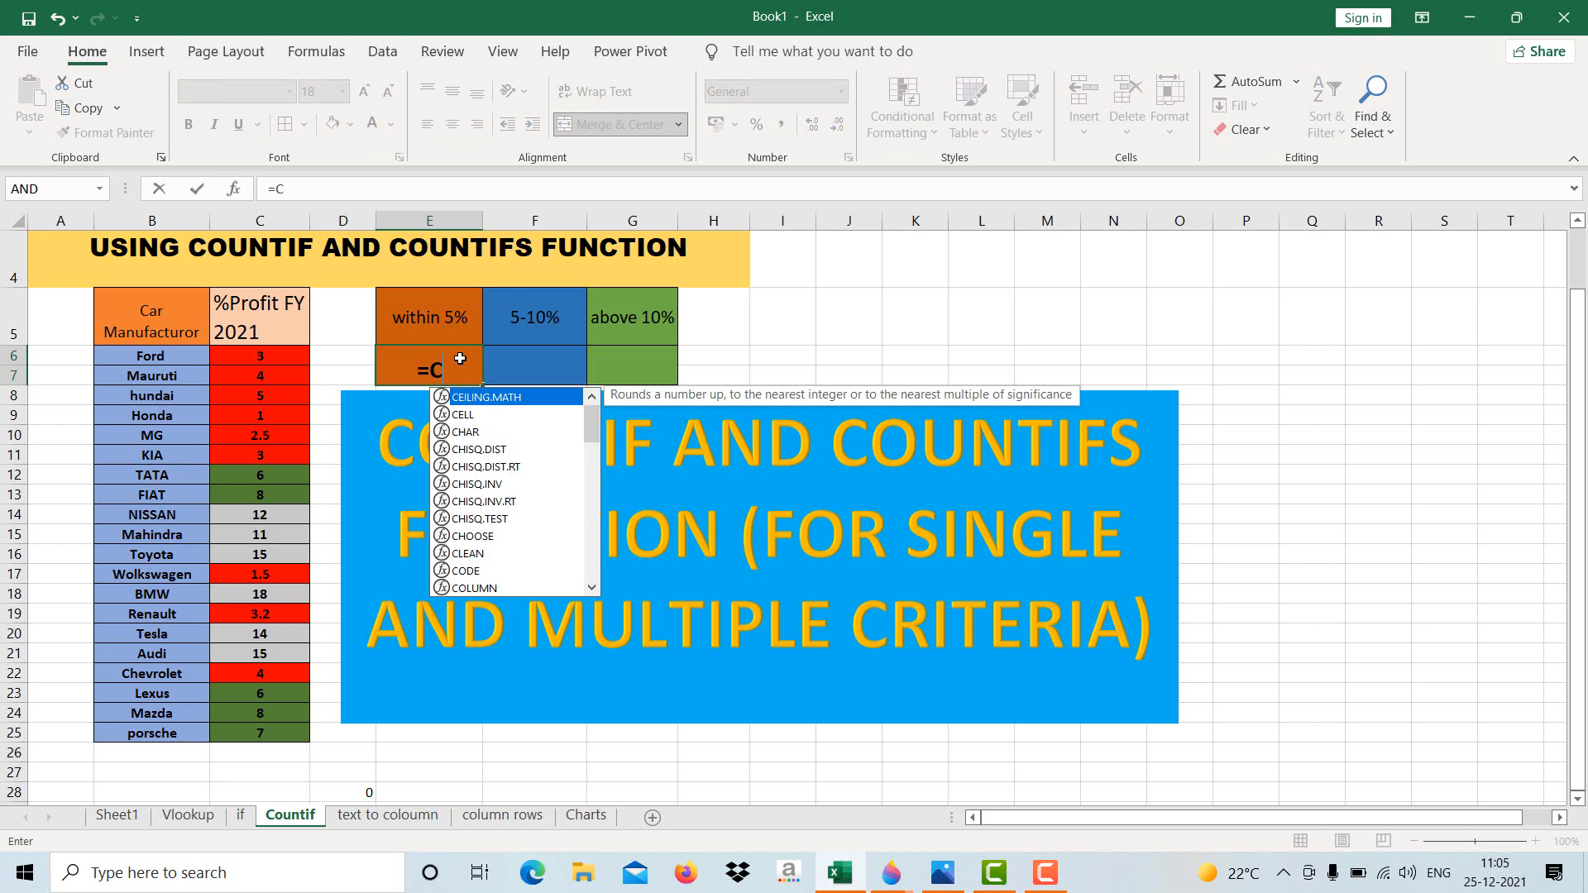
{"action": "type", "text": "OUNT"}
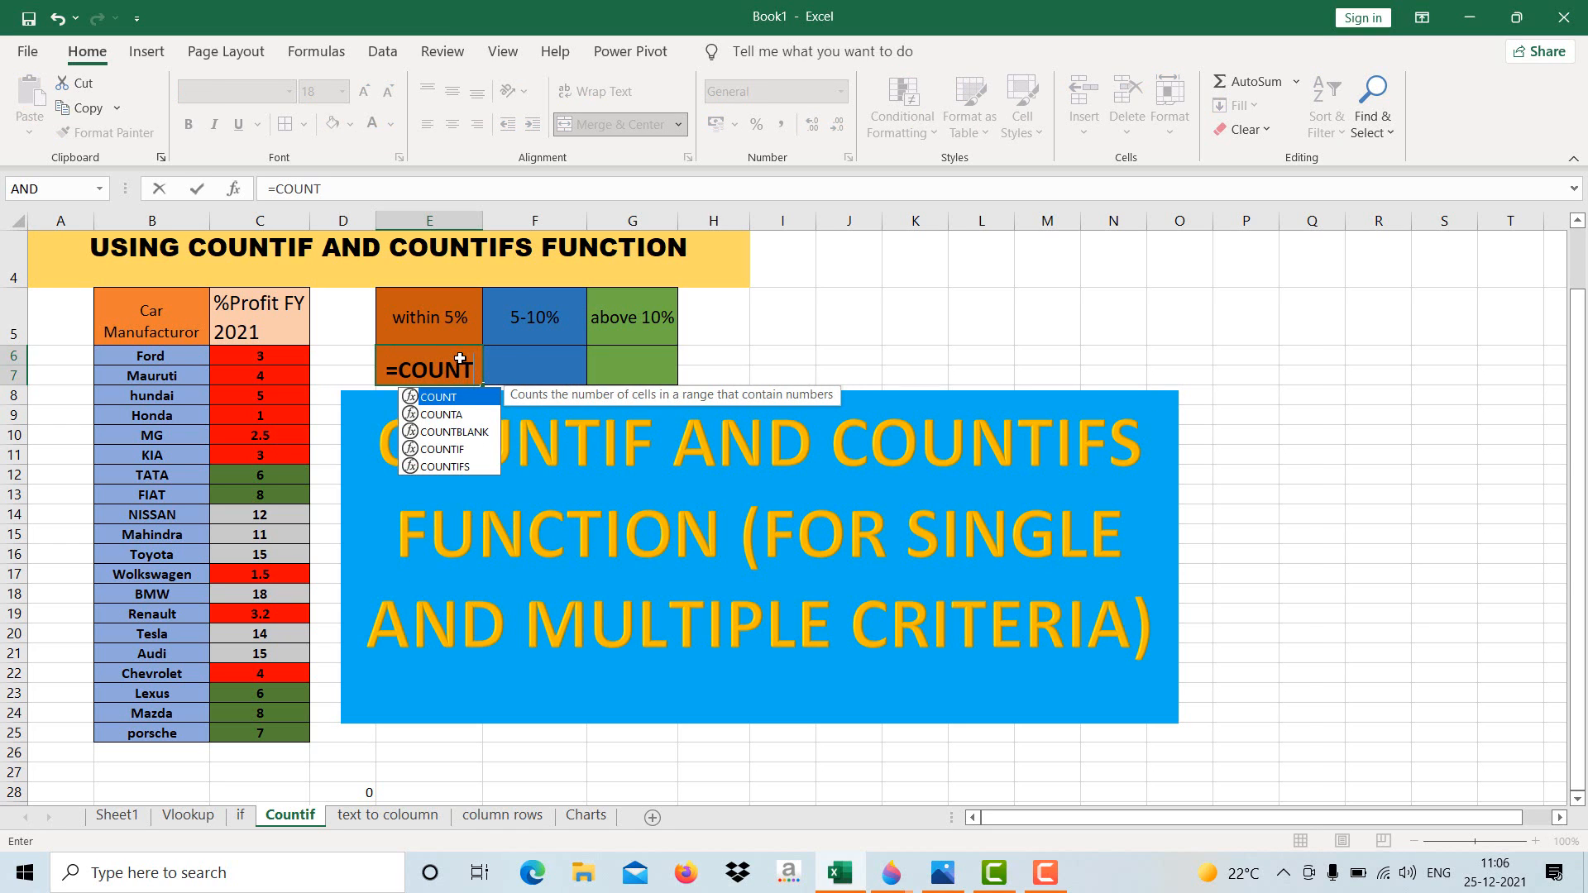
{"action": "double_click", "coordinate": [454, 451]}
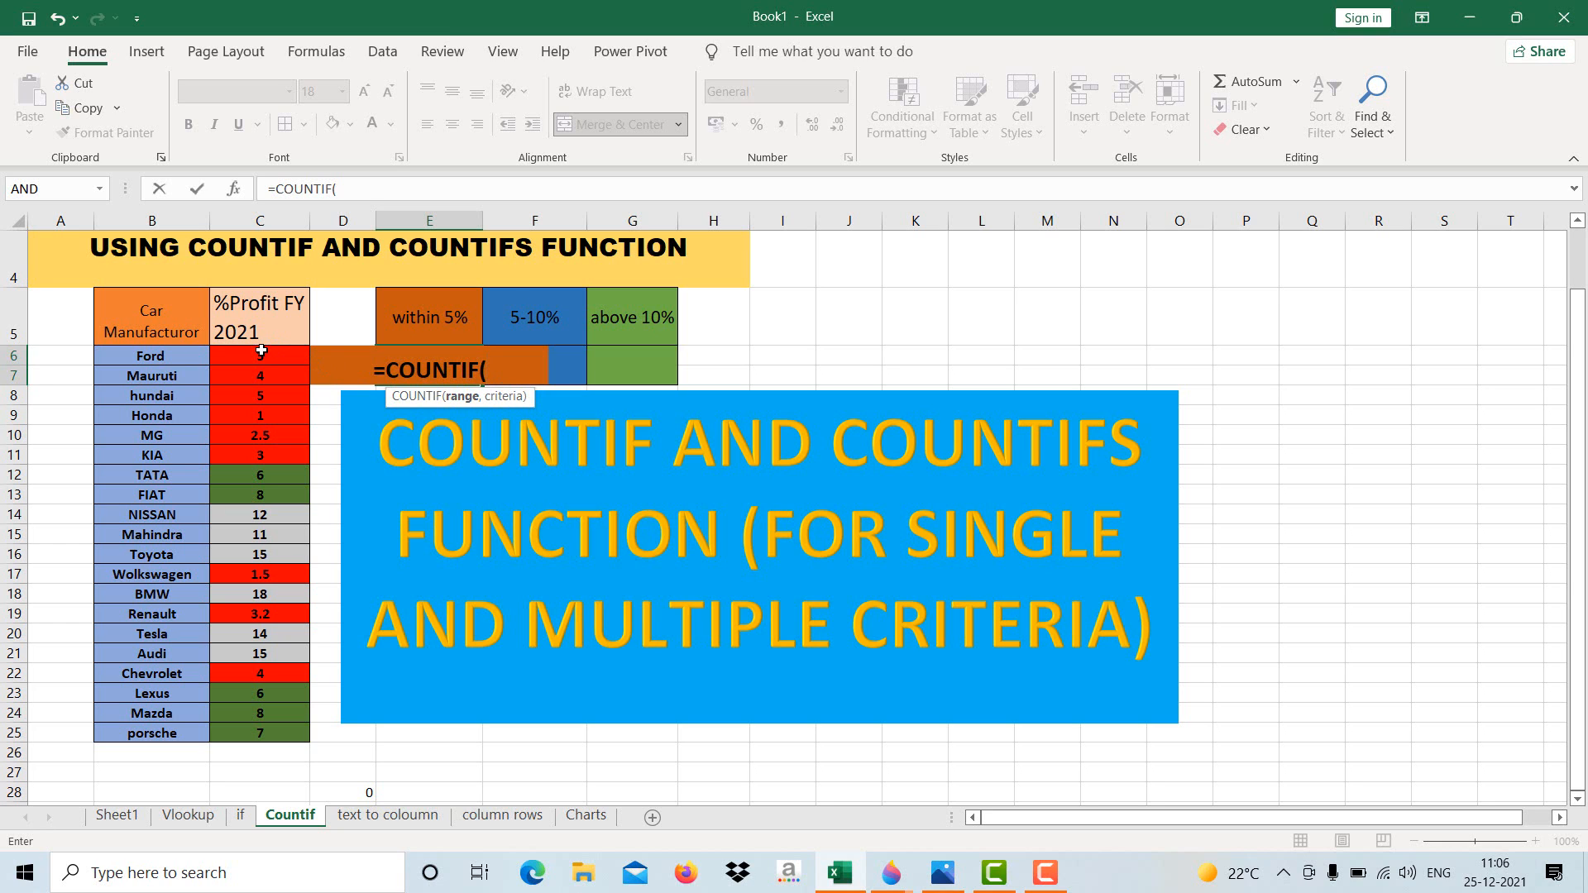
{"action": "left_click_drag", "start_coordinate": [261, 356], "coordinate": [260, 374]}
{"action": "left_click_drag", "start_coordinate": [244, 455], "coordinate": [269, 733]}
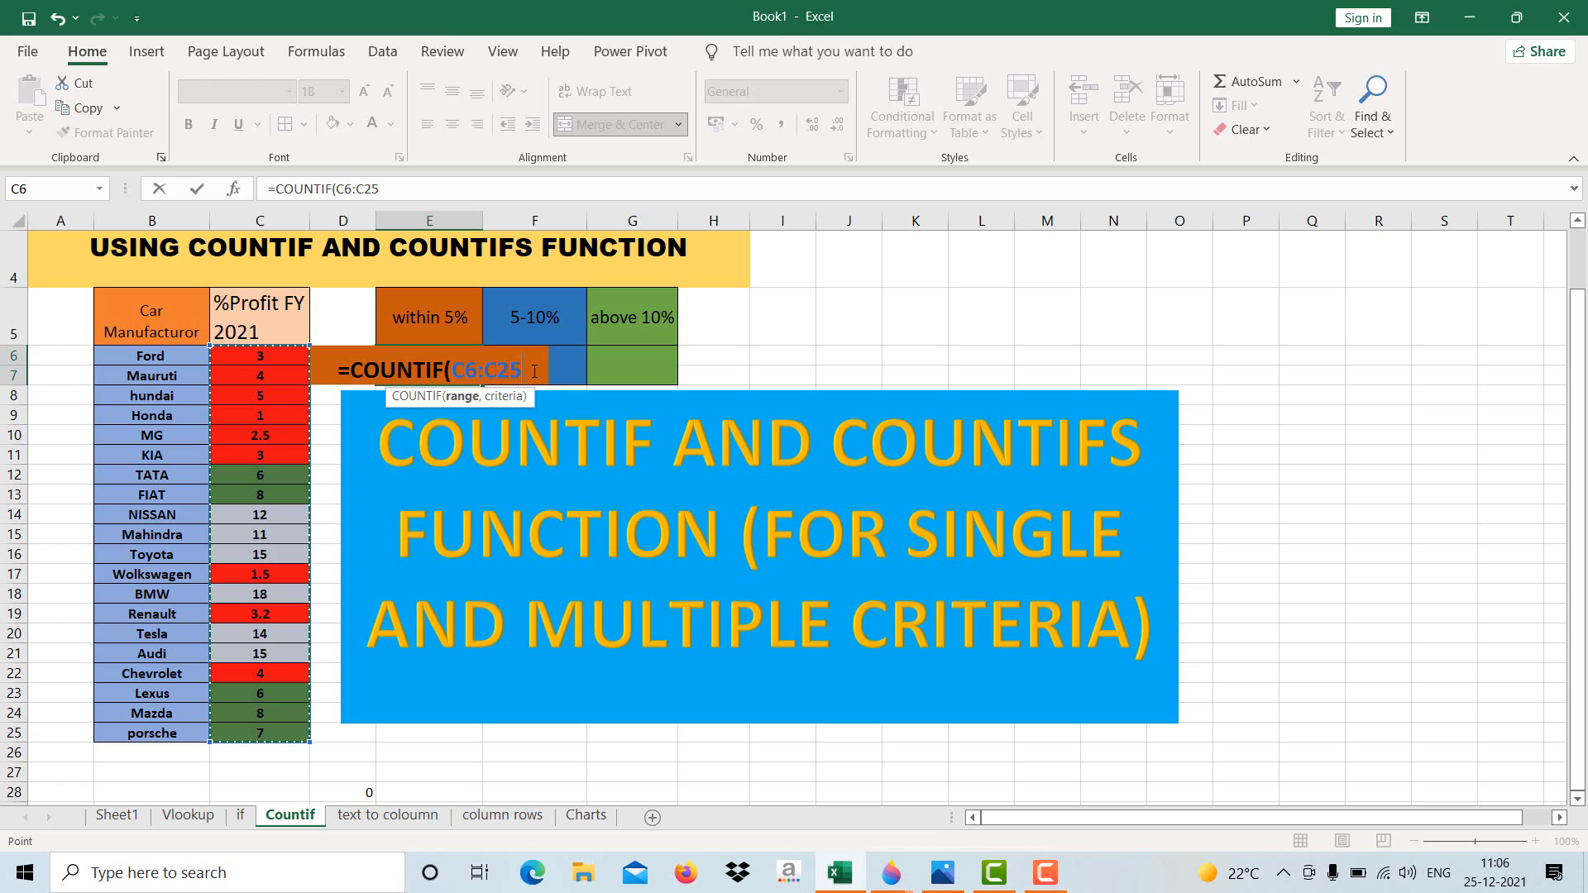
{"action": "type", "text": ","}
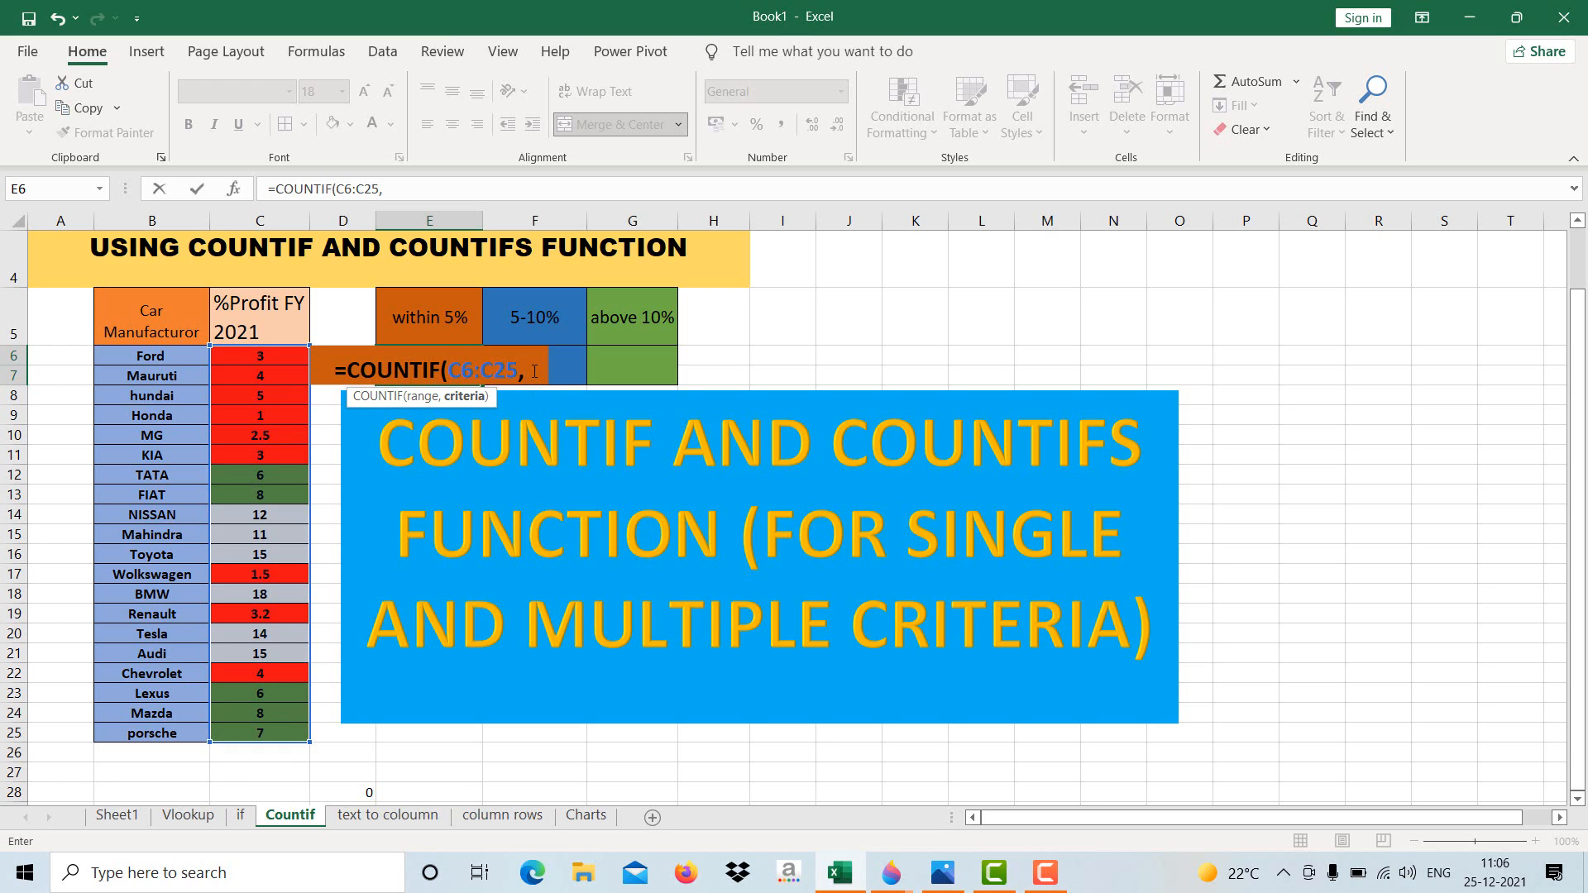
{"action": "type", "text": "\""}
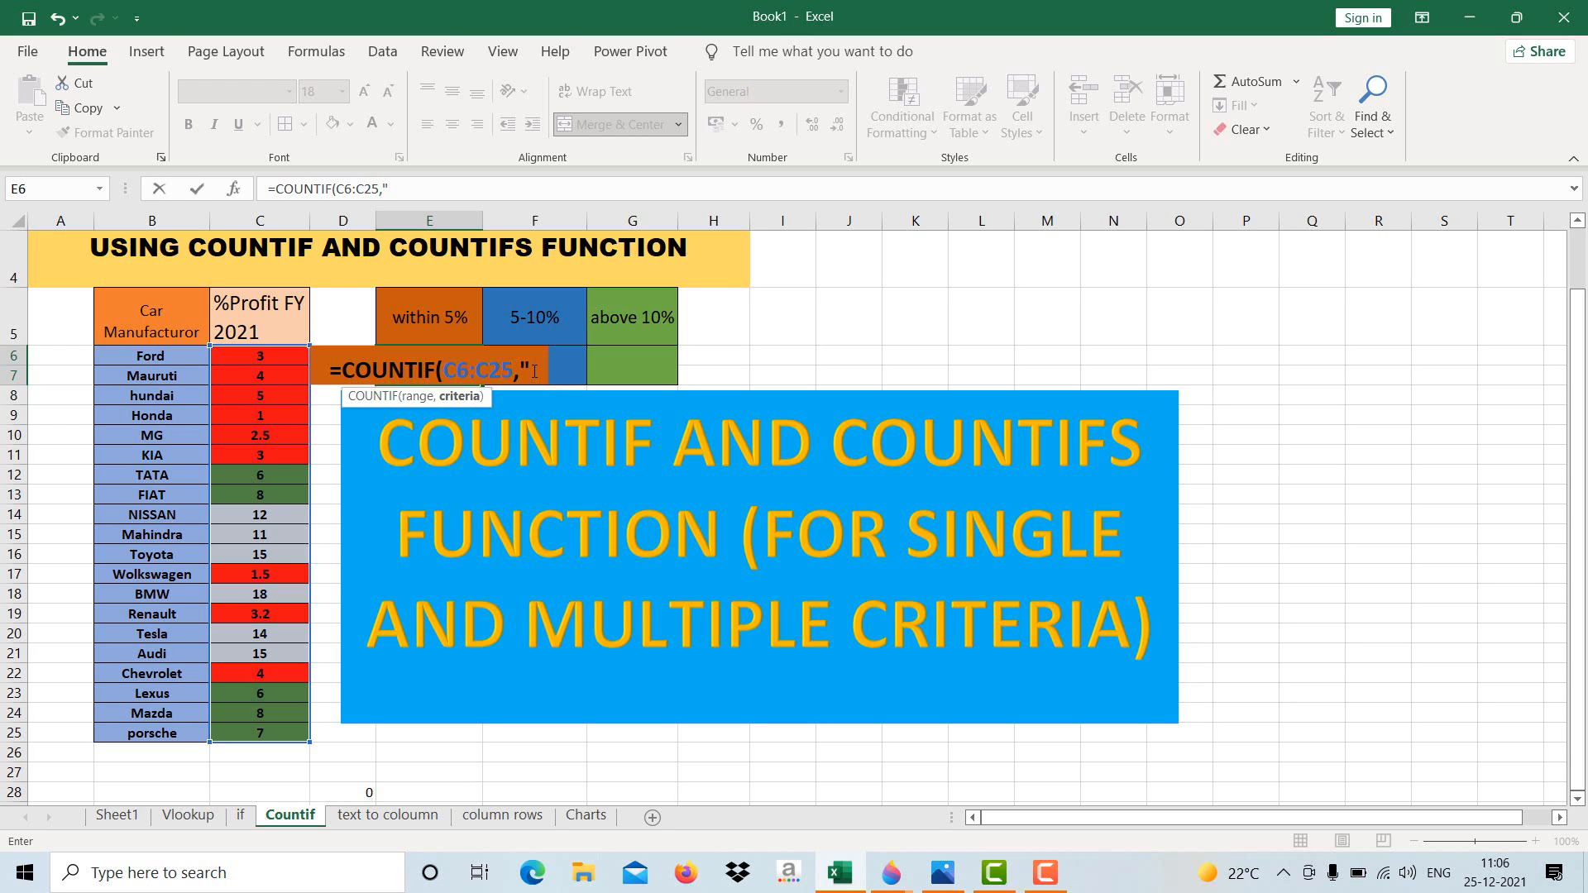
{"action": "type", "text": ">"}
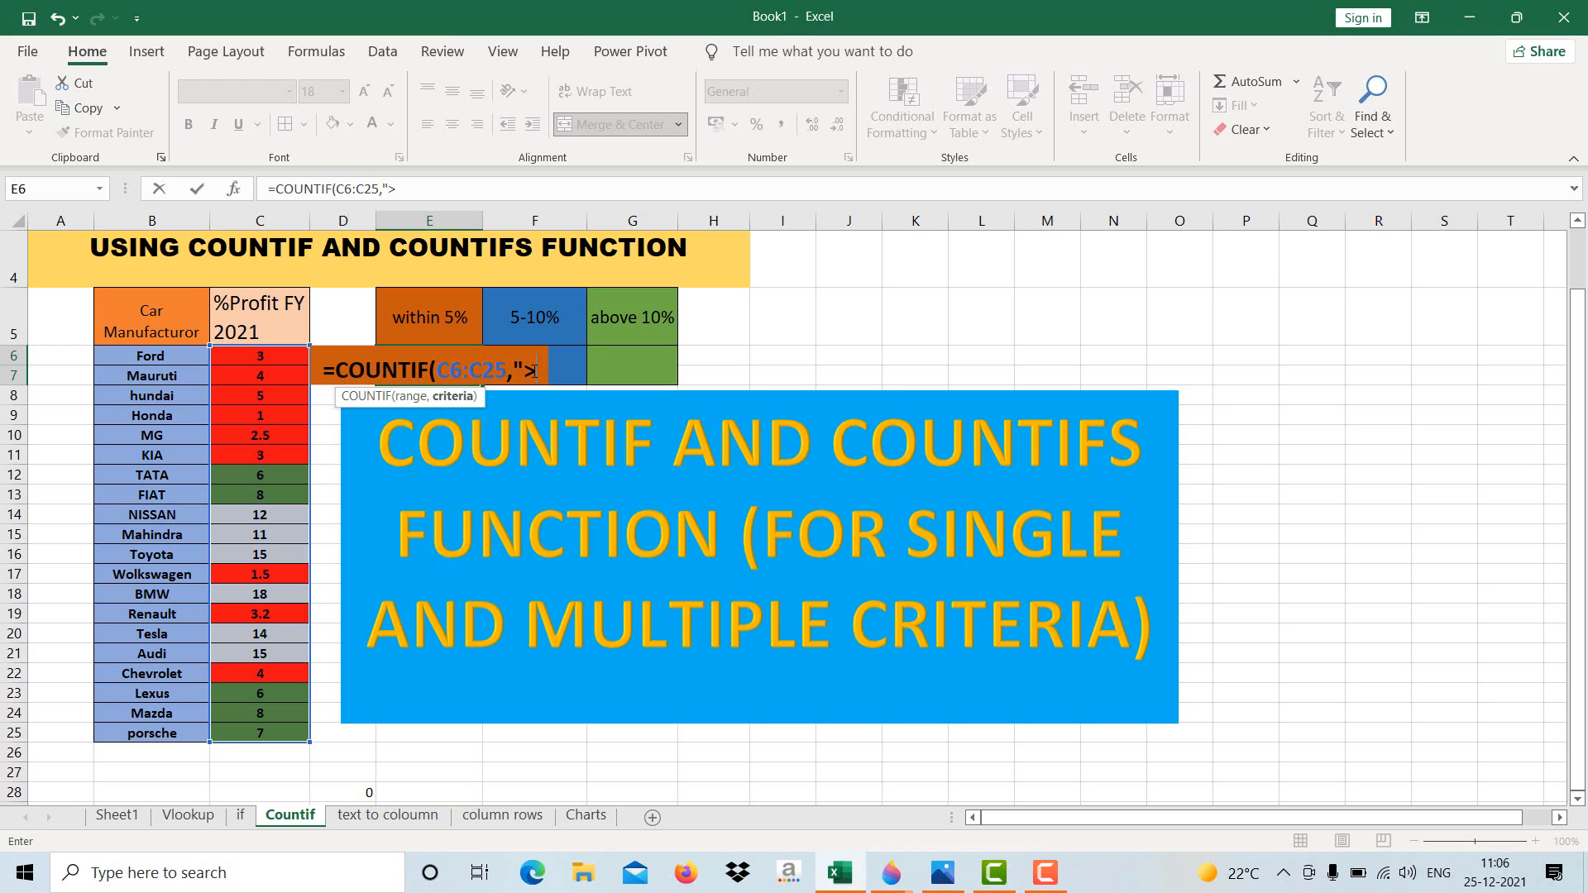
{"action": "type", "text": "5\")"}
{"action": "key", "text": "Return"}
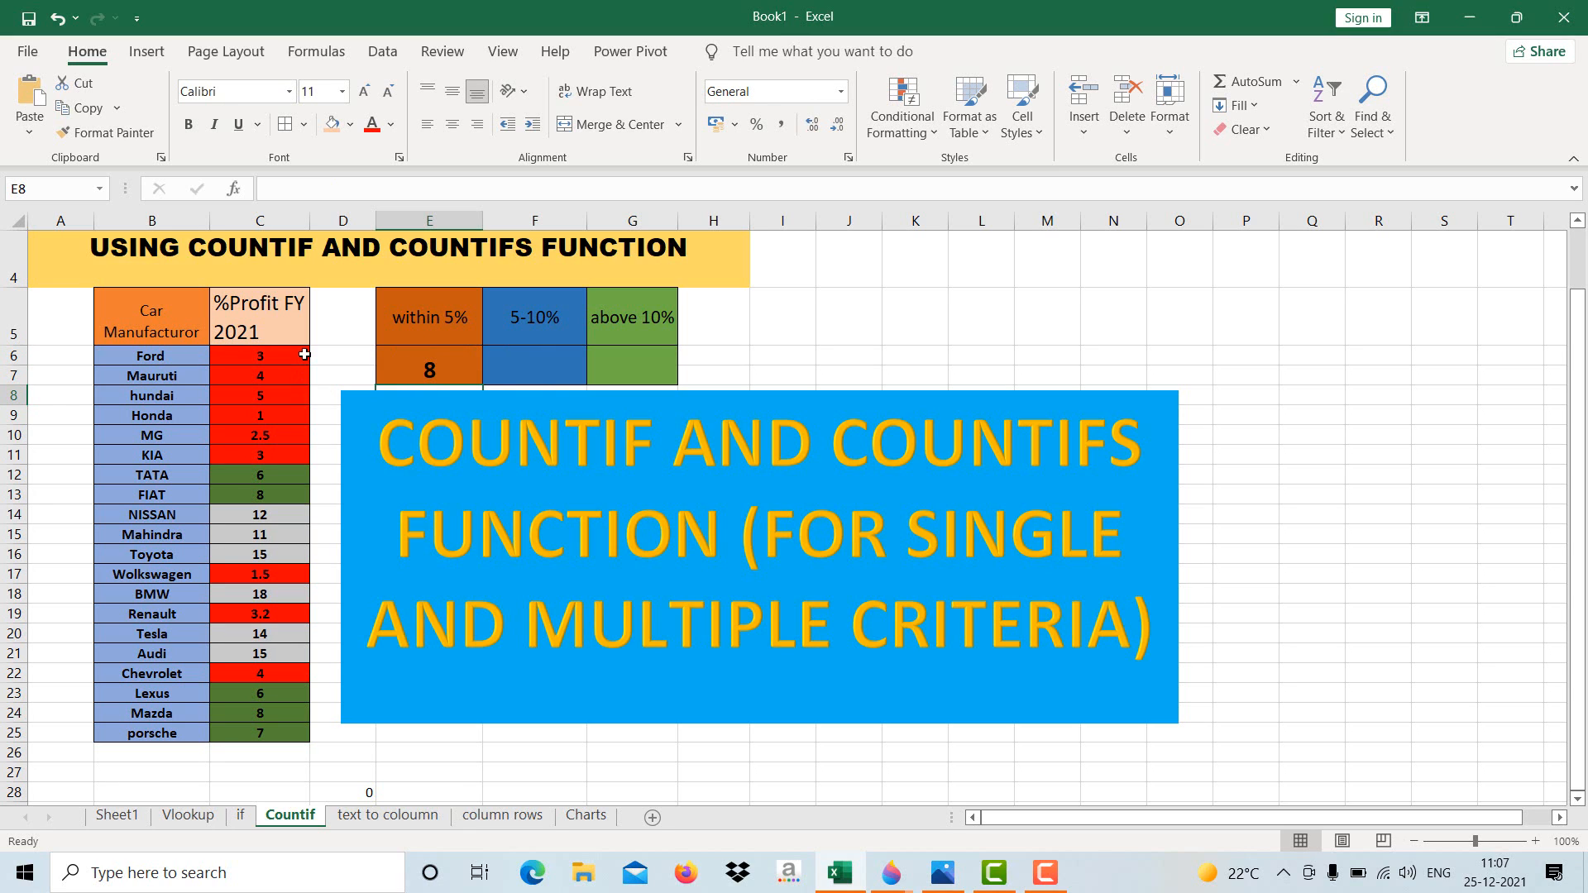
Check the red profit cells in column C and change the criterion of the E6 COUNTIF formula to "<=5"
{"action": "left_click_drag", "start_coordinate": [286, 359], "coordinate": [286, 451]}
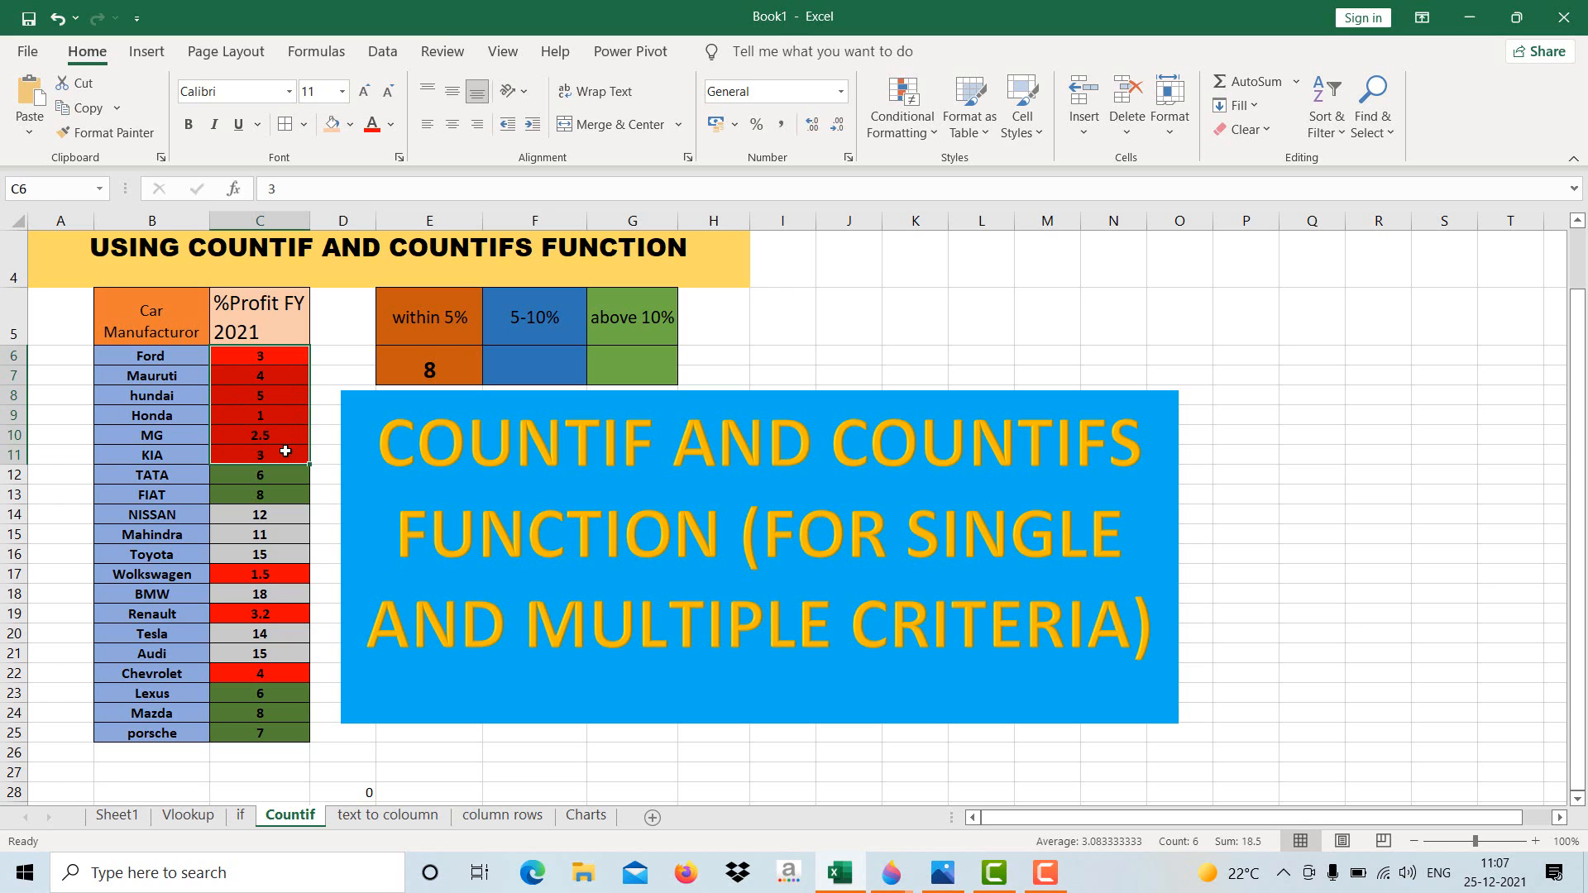
{"action": "left_click", "coordinate": [267, 579]}
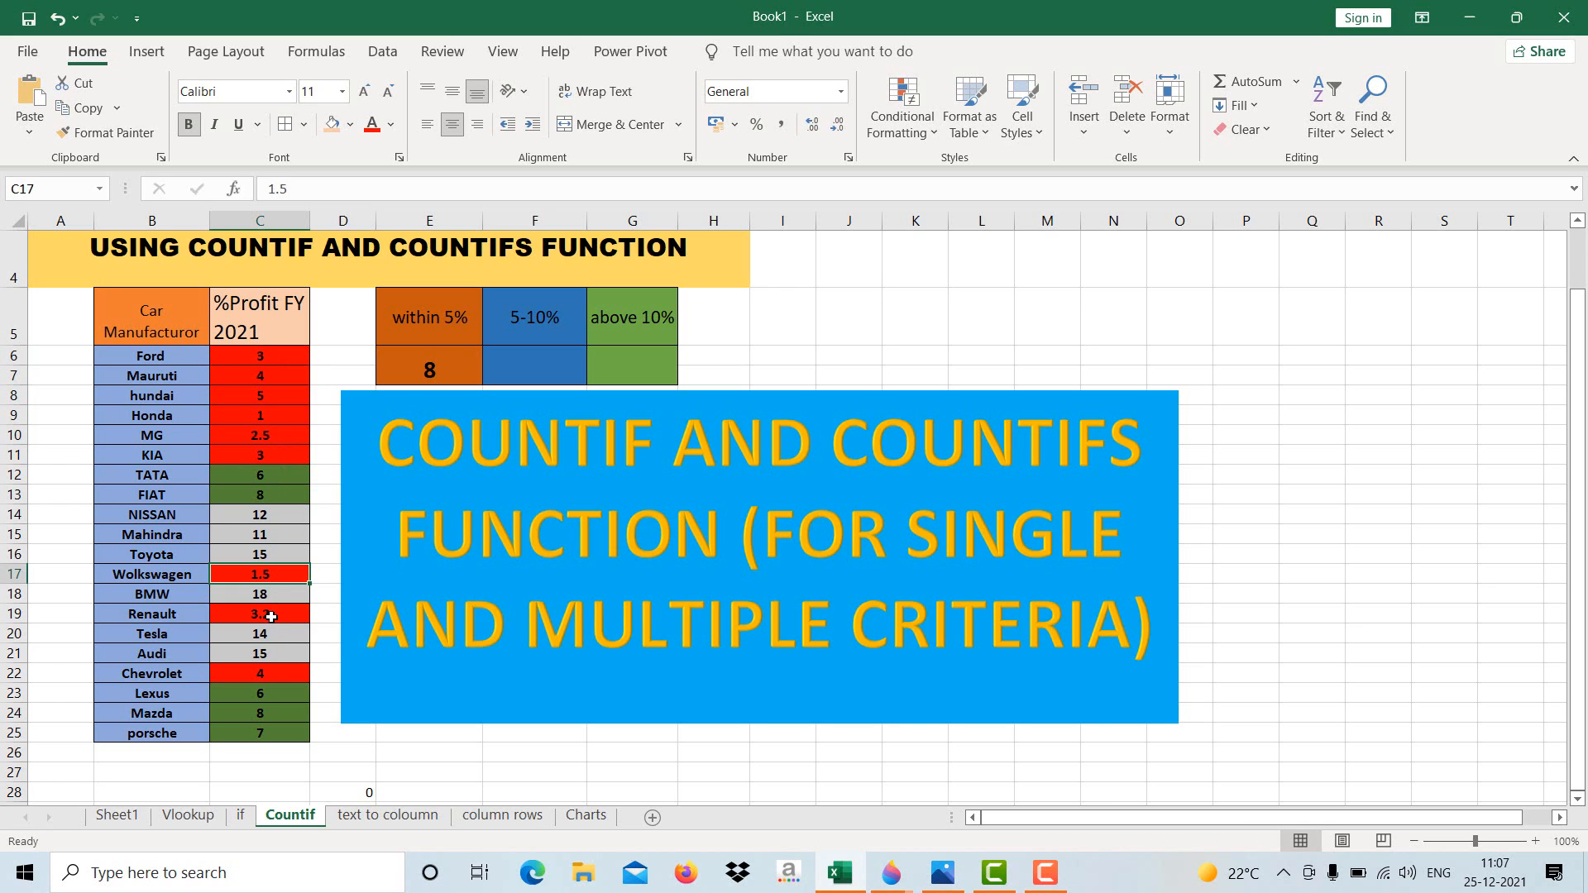
{"action": "left_click", "coordinate": [270, 614]}
{"action": "left_click", "coordinate": [271, 675]}
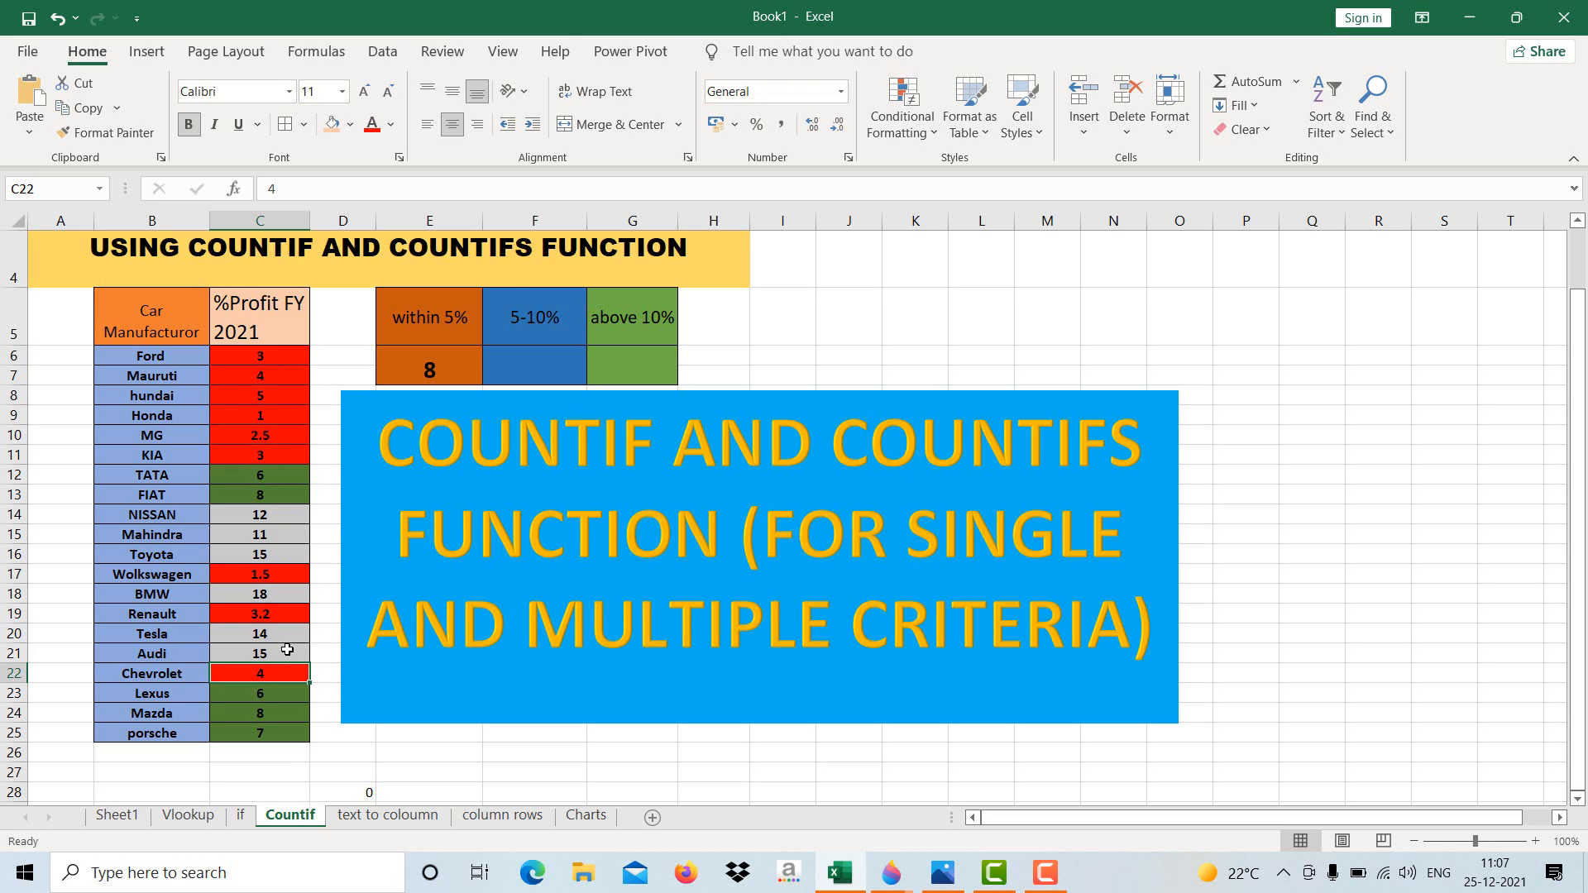
{"action": "double_click", "coordinate": [449, 356]}
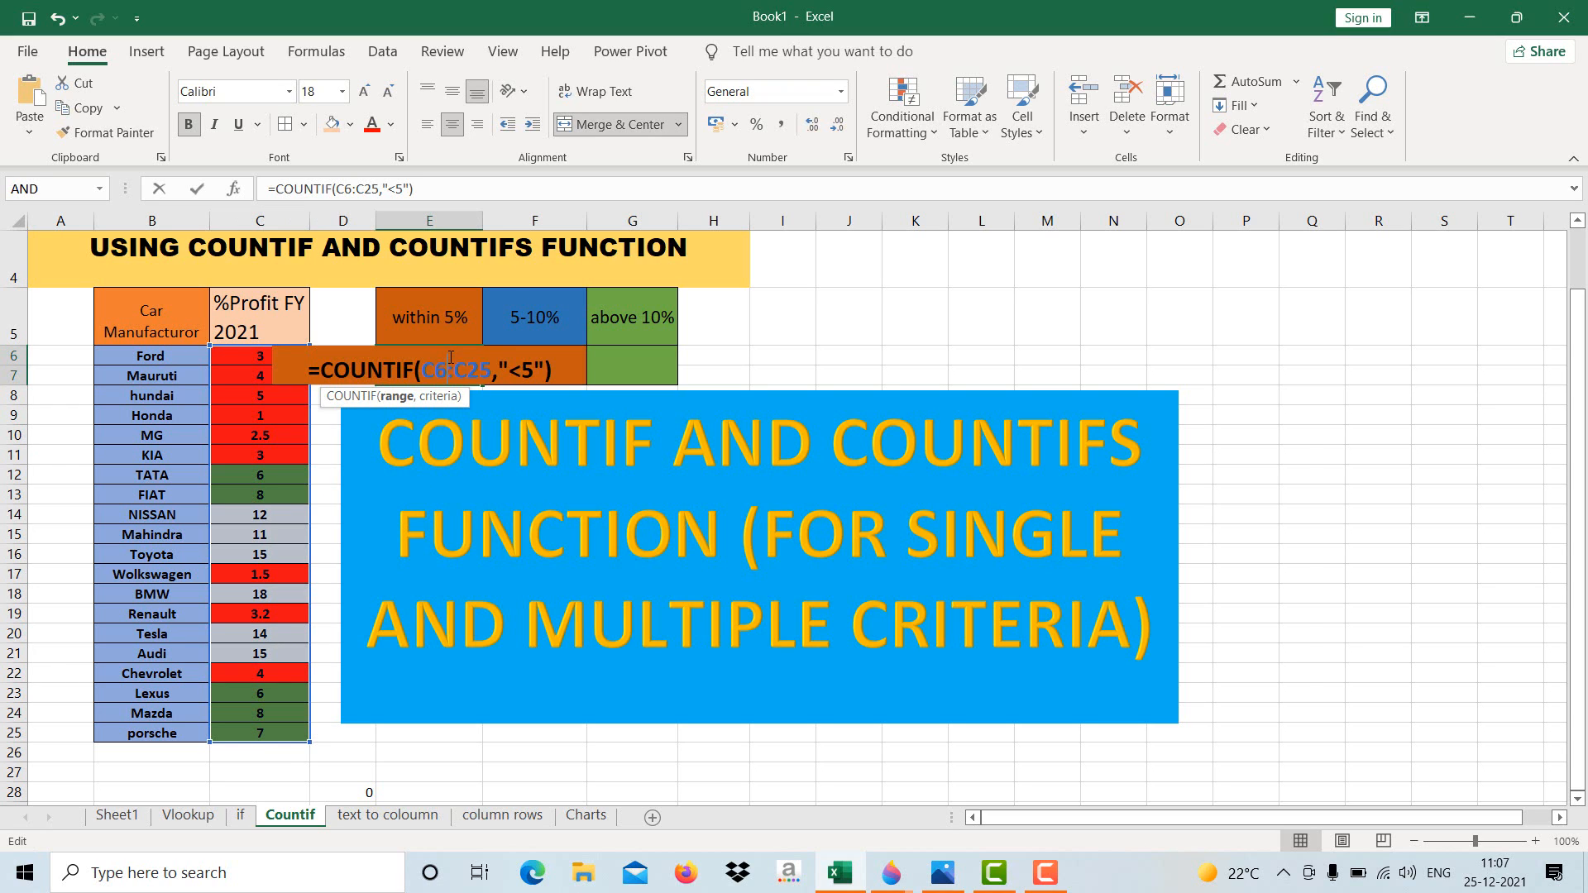
{"action": "left_click", "coordinate": [519, 371]}
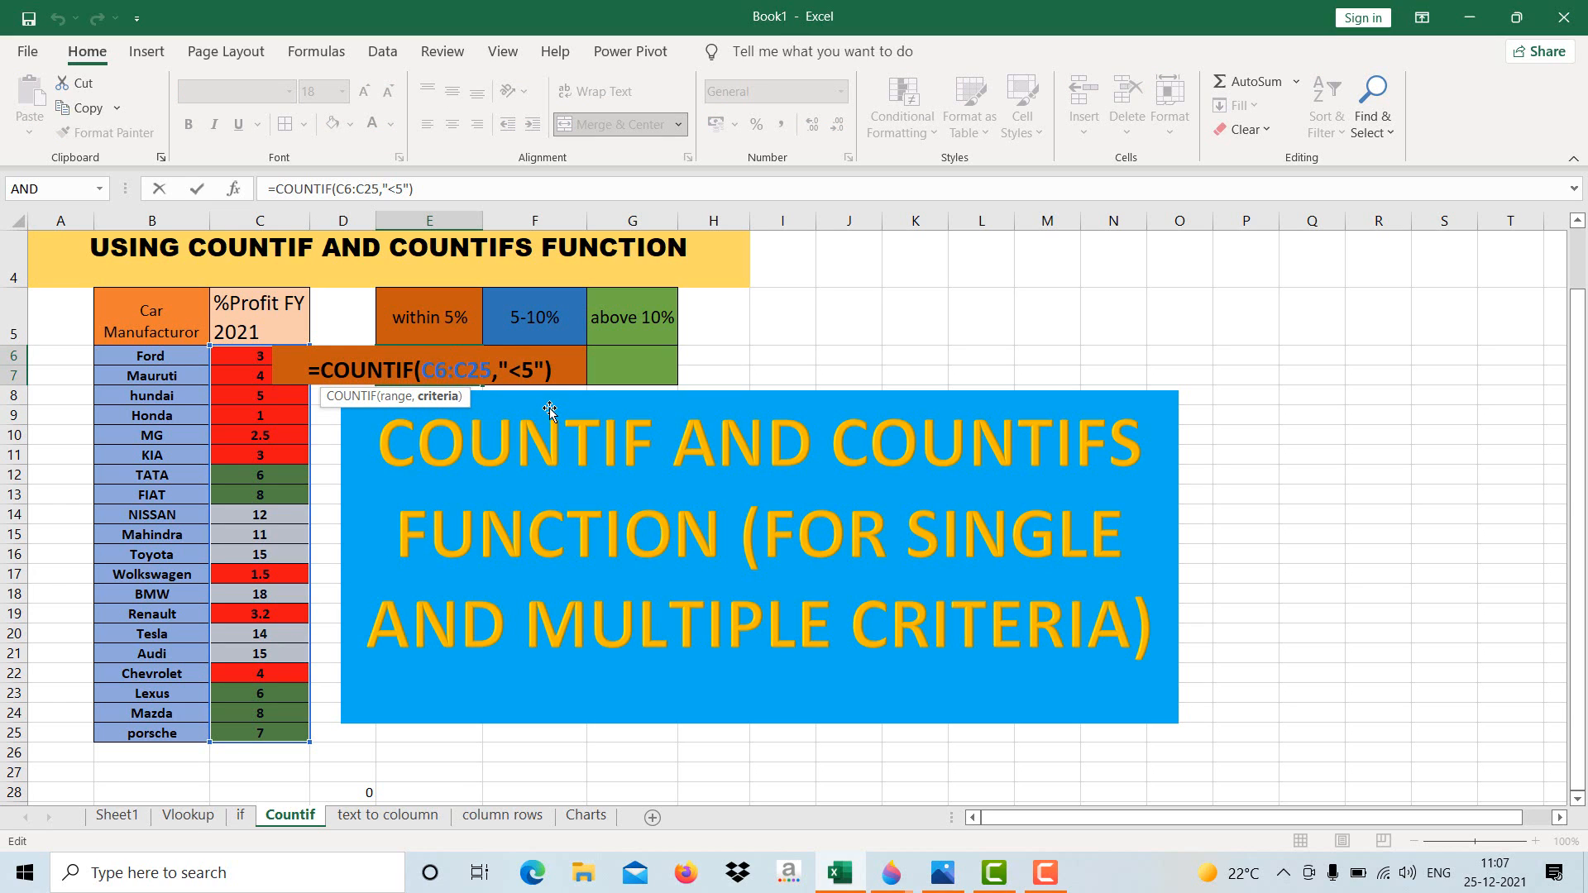
{"action": "type", "text": "="}
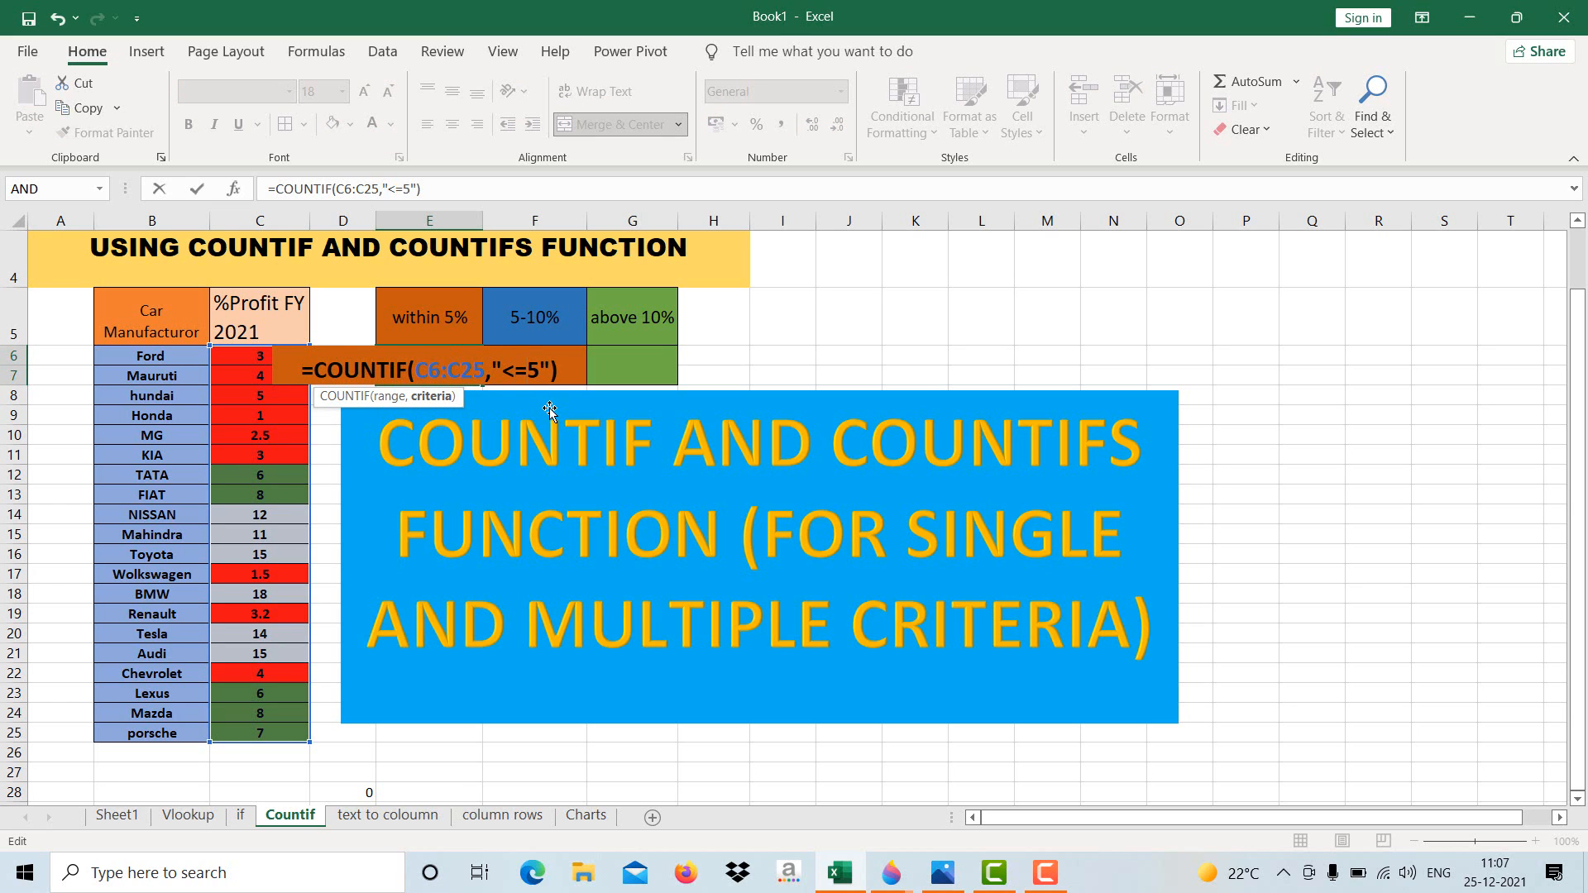
{"action": "key", "text": "Return"}
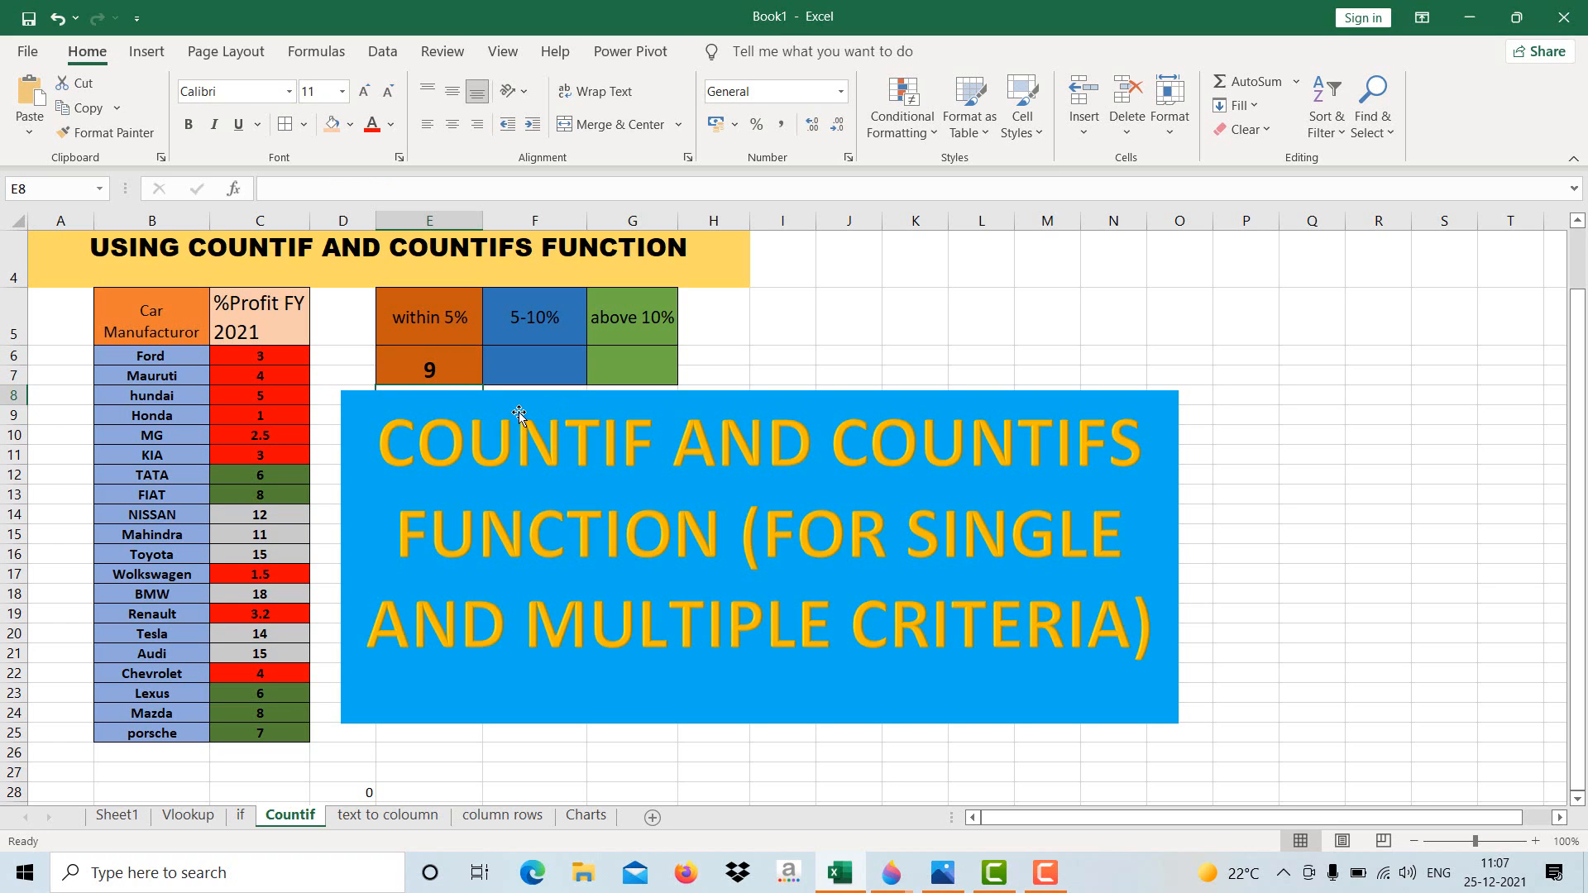
{"action": "double_click", "coordinate": [443, 371]}
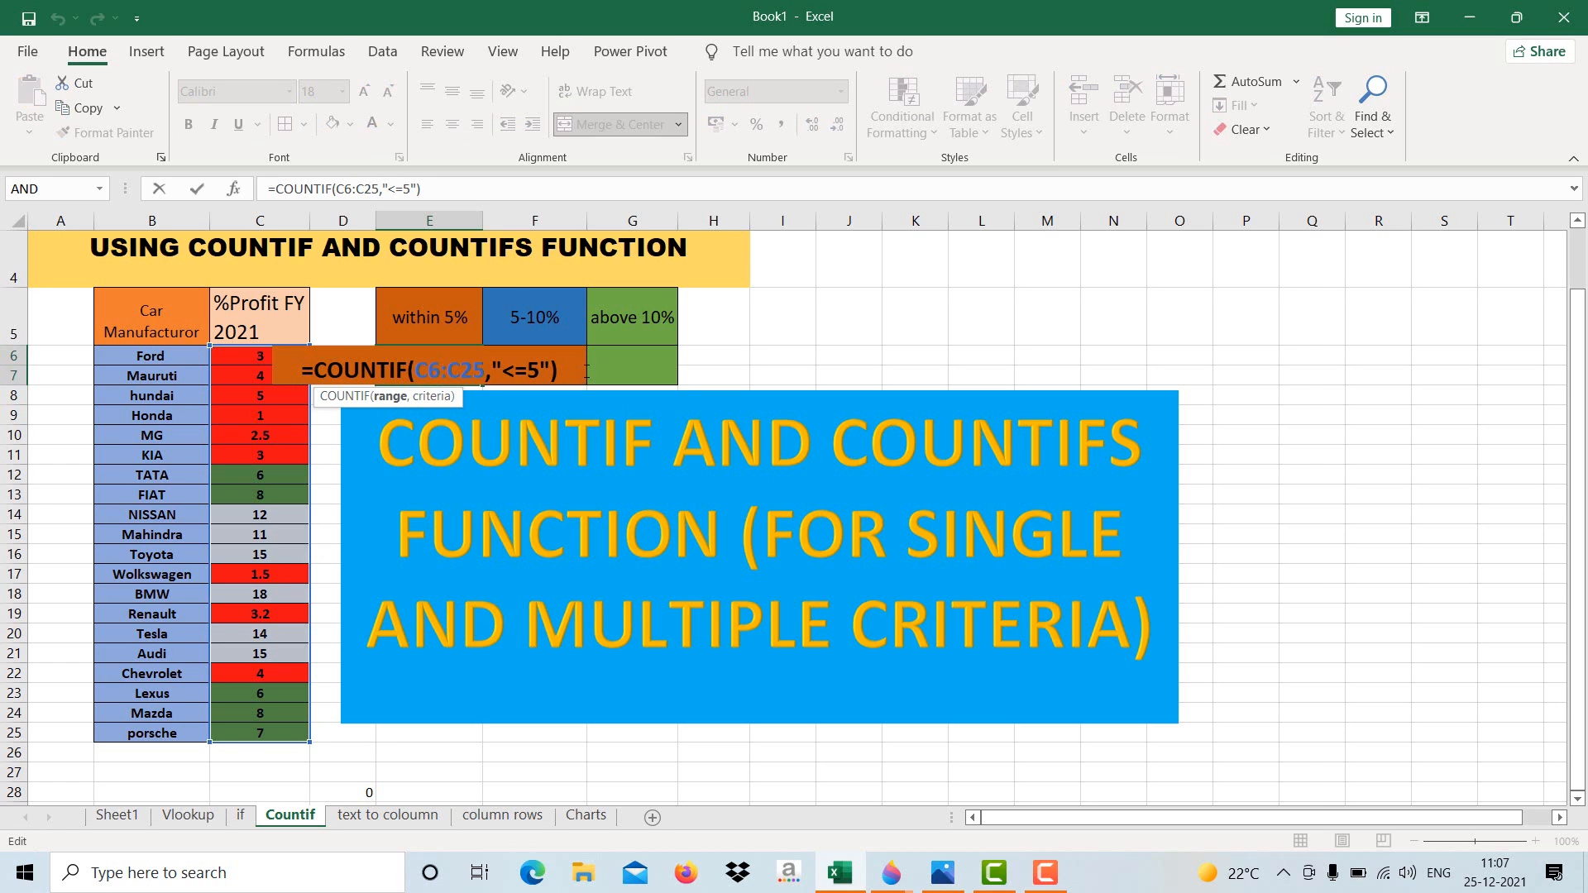
{"action": "left_click", "coordinate": [689, 374]}
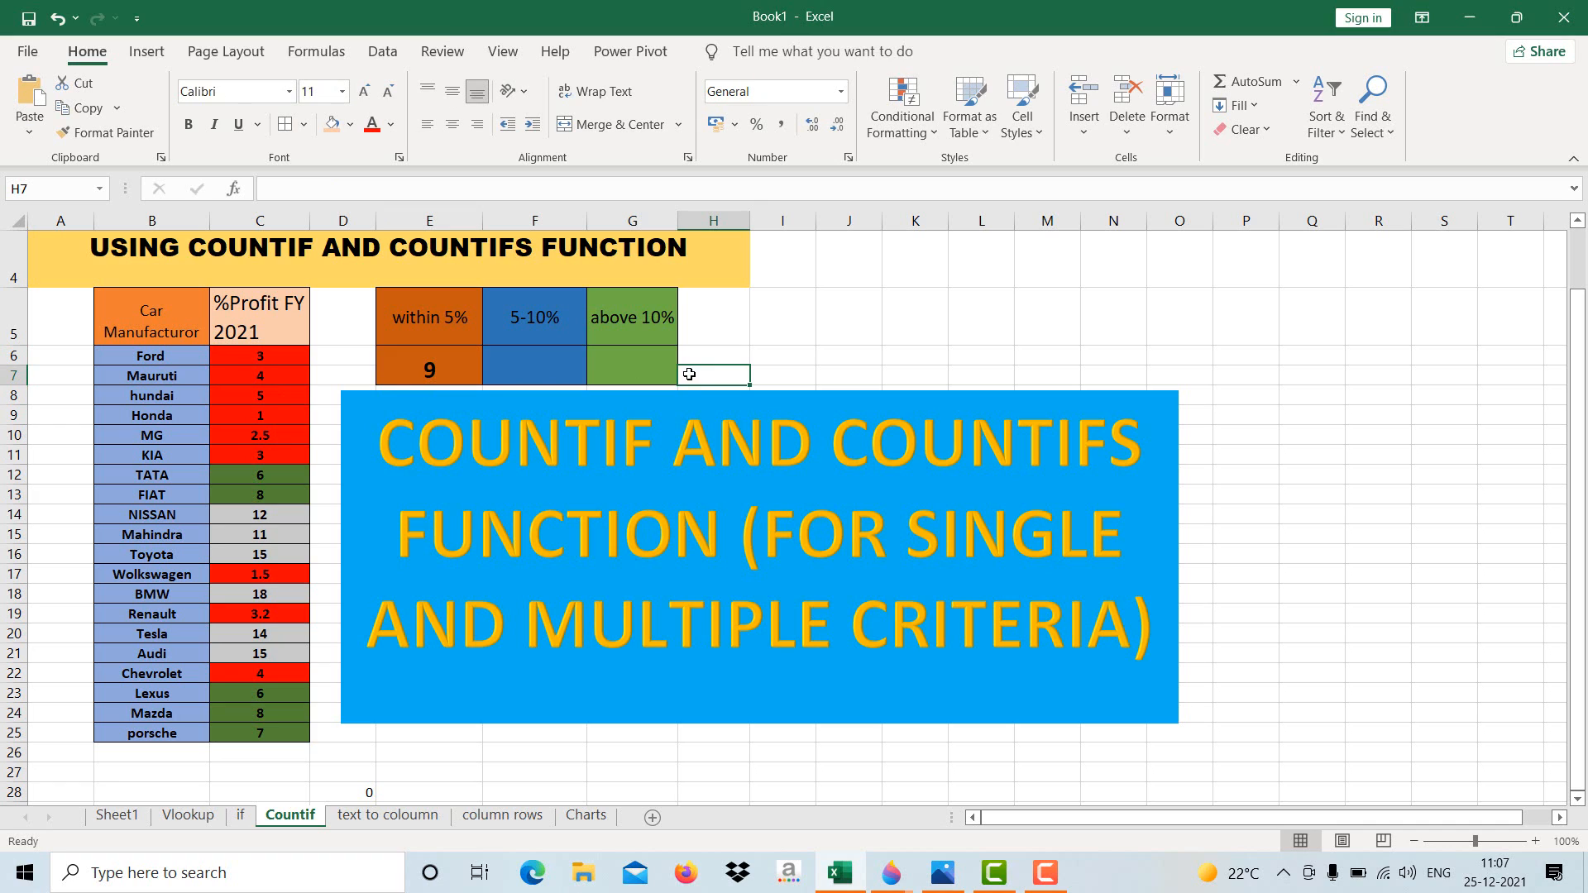
{"action": "left_click", "coordinate": [521, 364]}
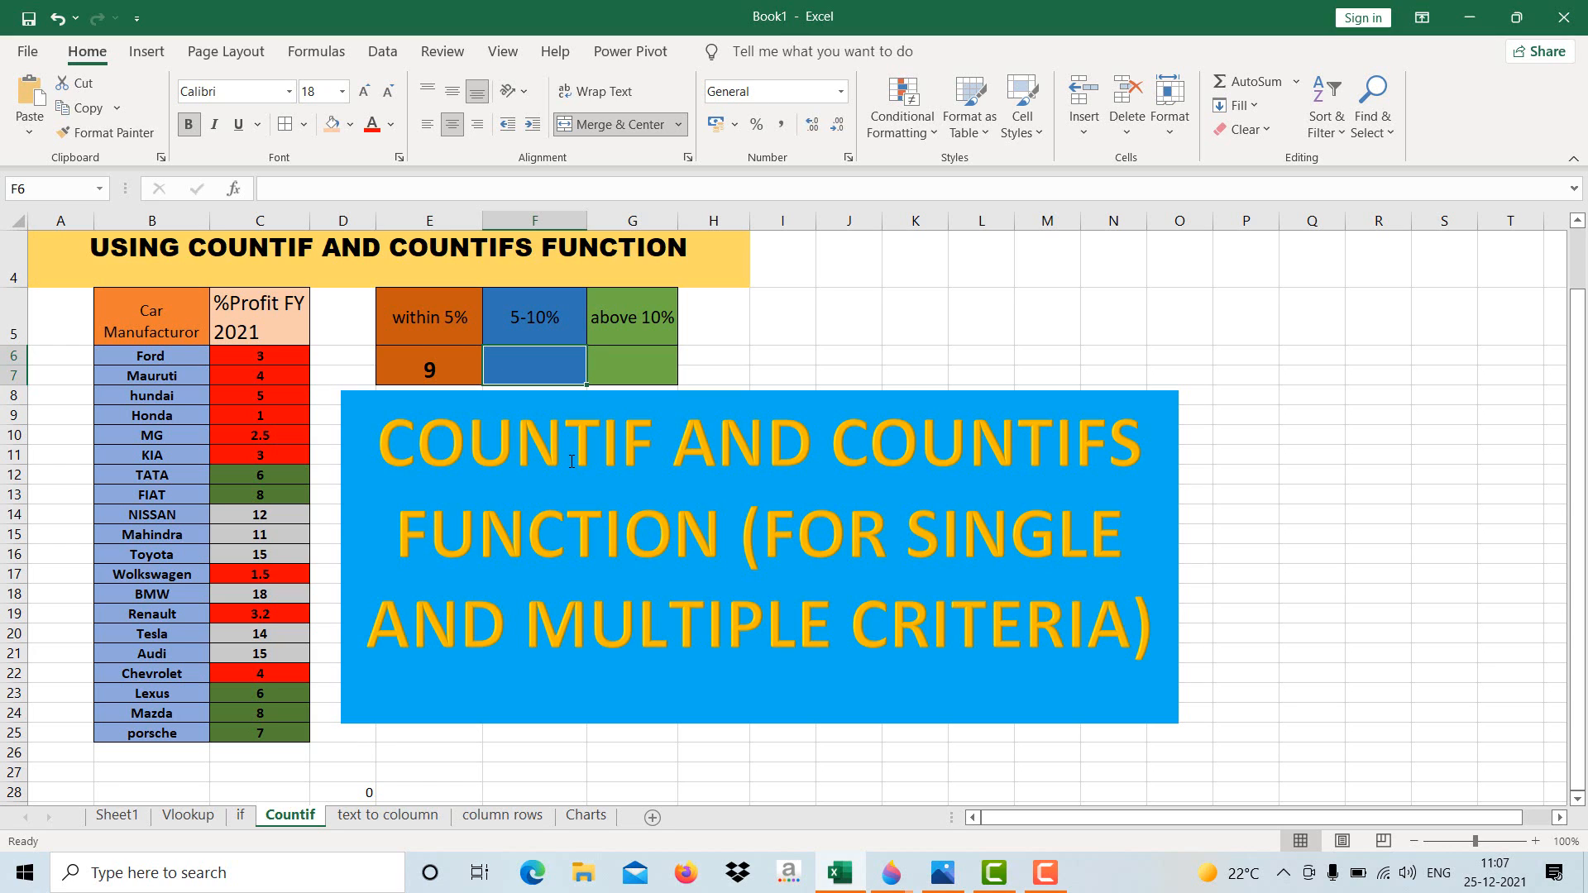
{"action": "type", "text": "C"}
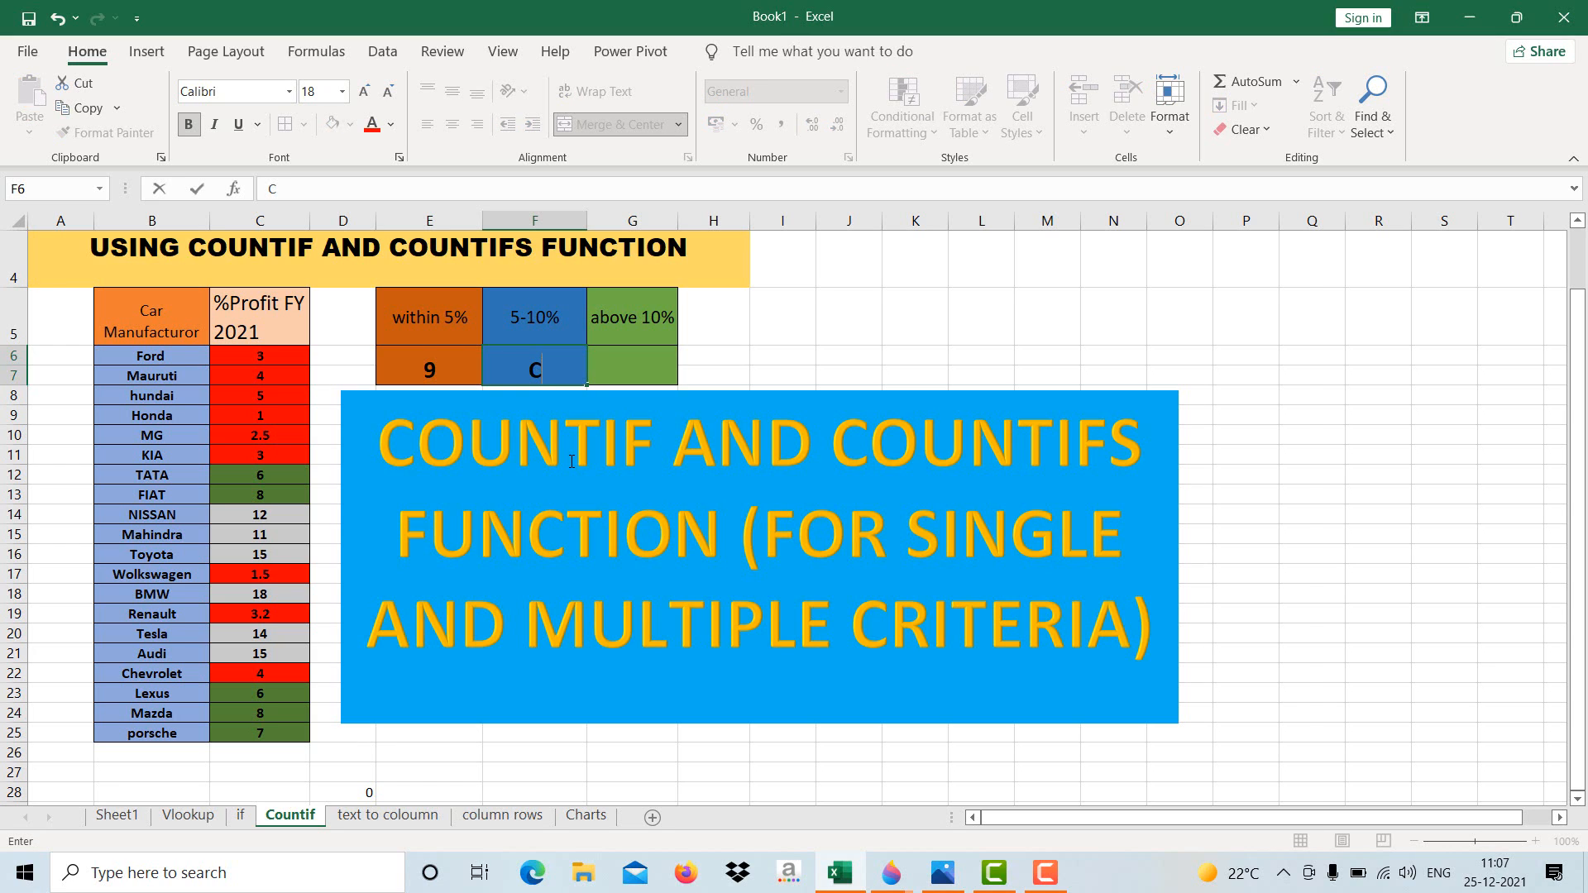
{"action": "key", "text": "BackSpace"}
{"action": "type", "text": "=COU"}
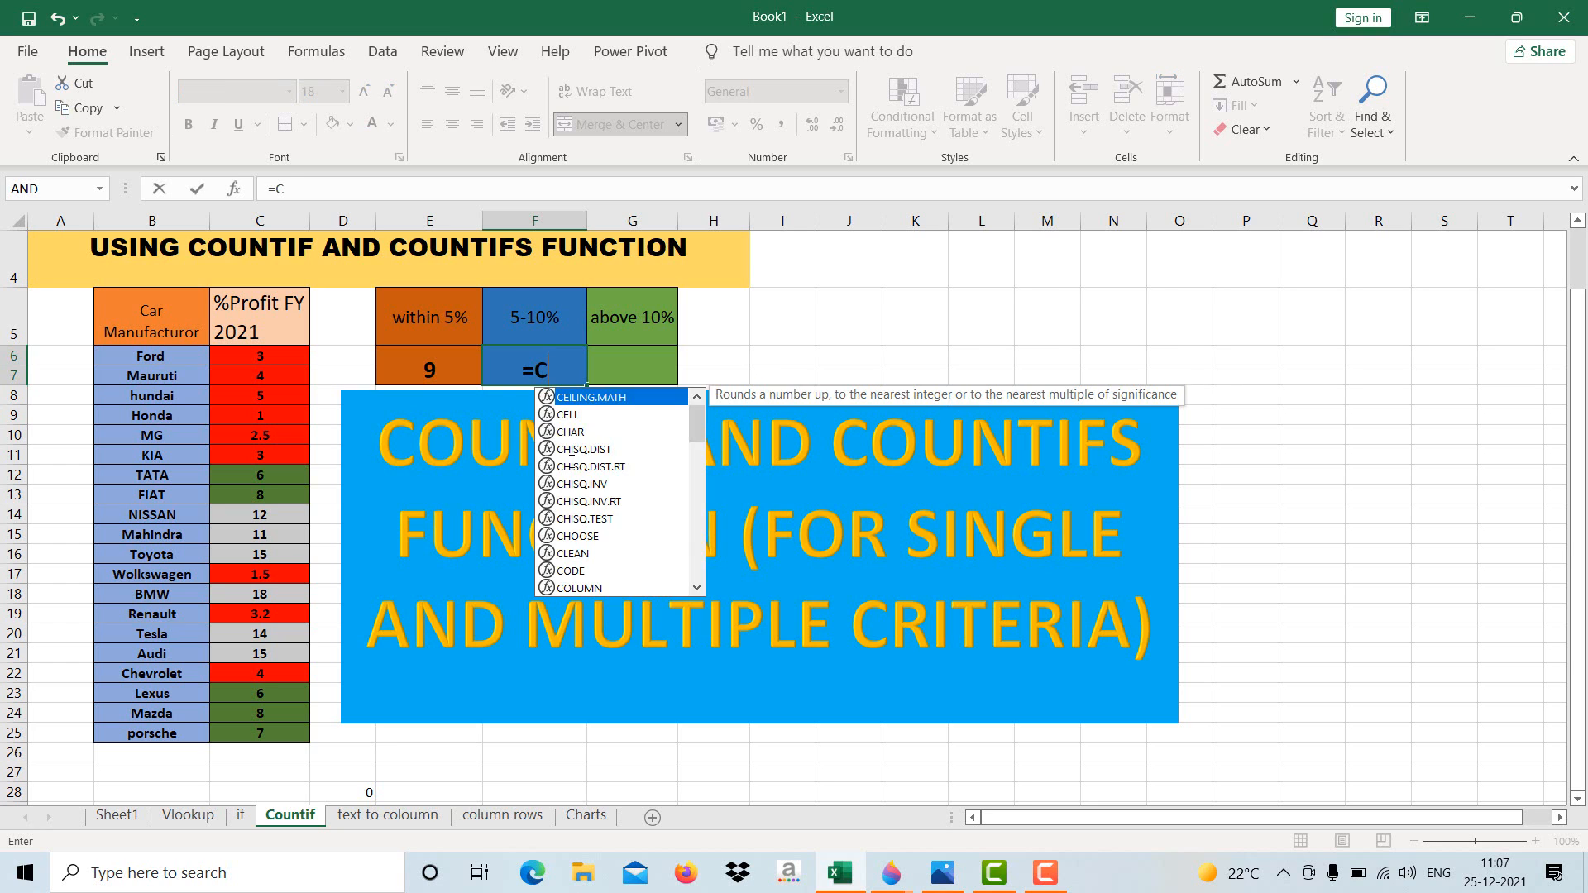
{"action": "type", "text": "NTIFS"}
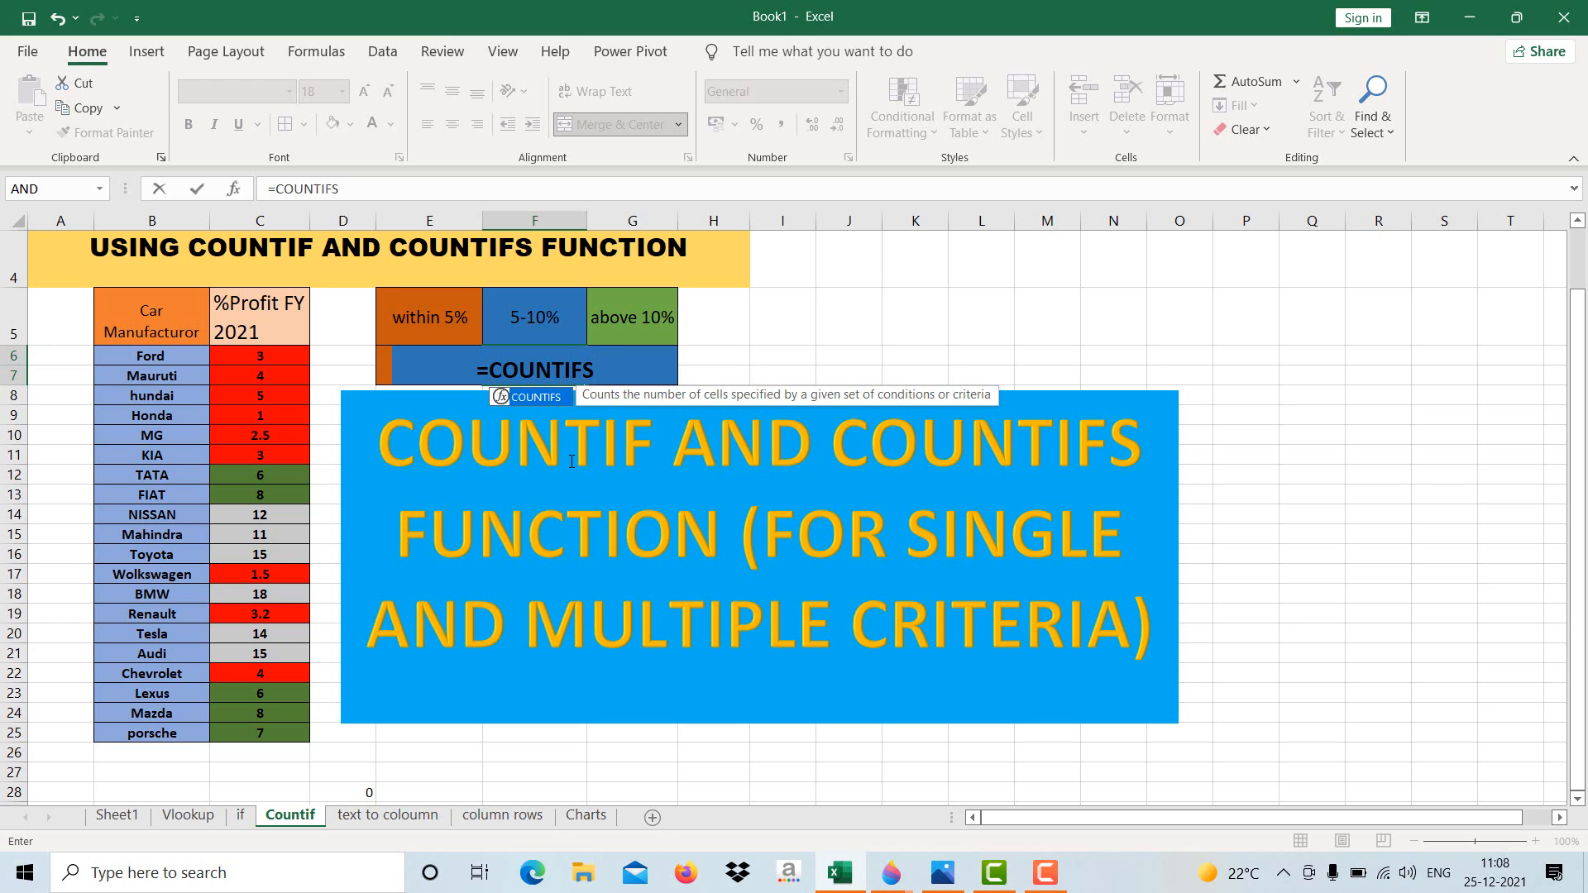
{"action": "type", "text": "("}
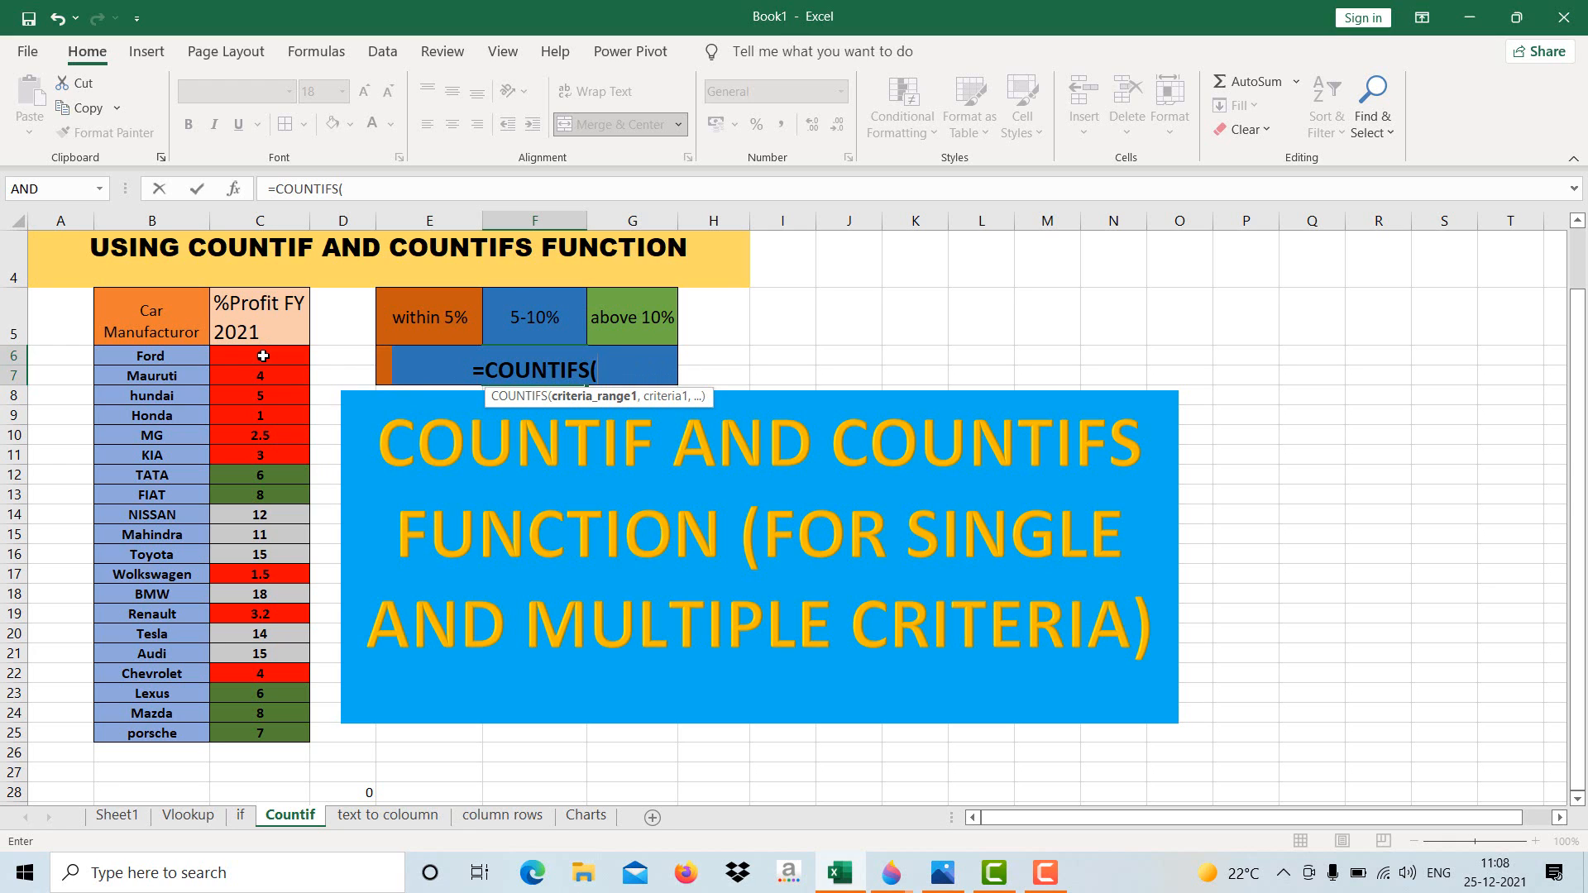
{"action": "left_click_drag", "start_coordinate": [264, 357], "coordinate": [248, 731]}
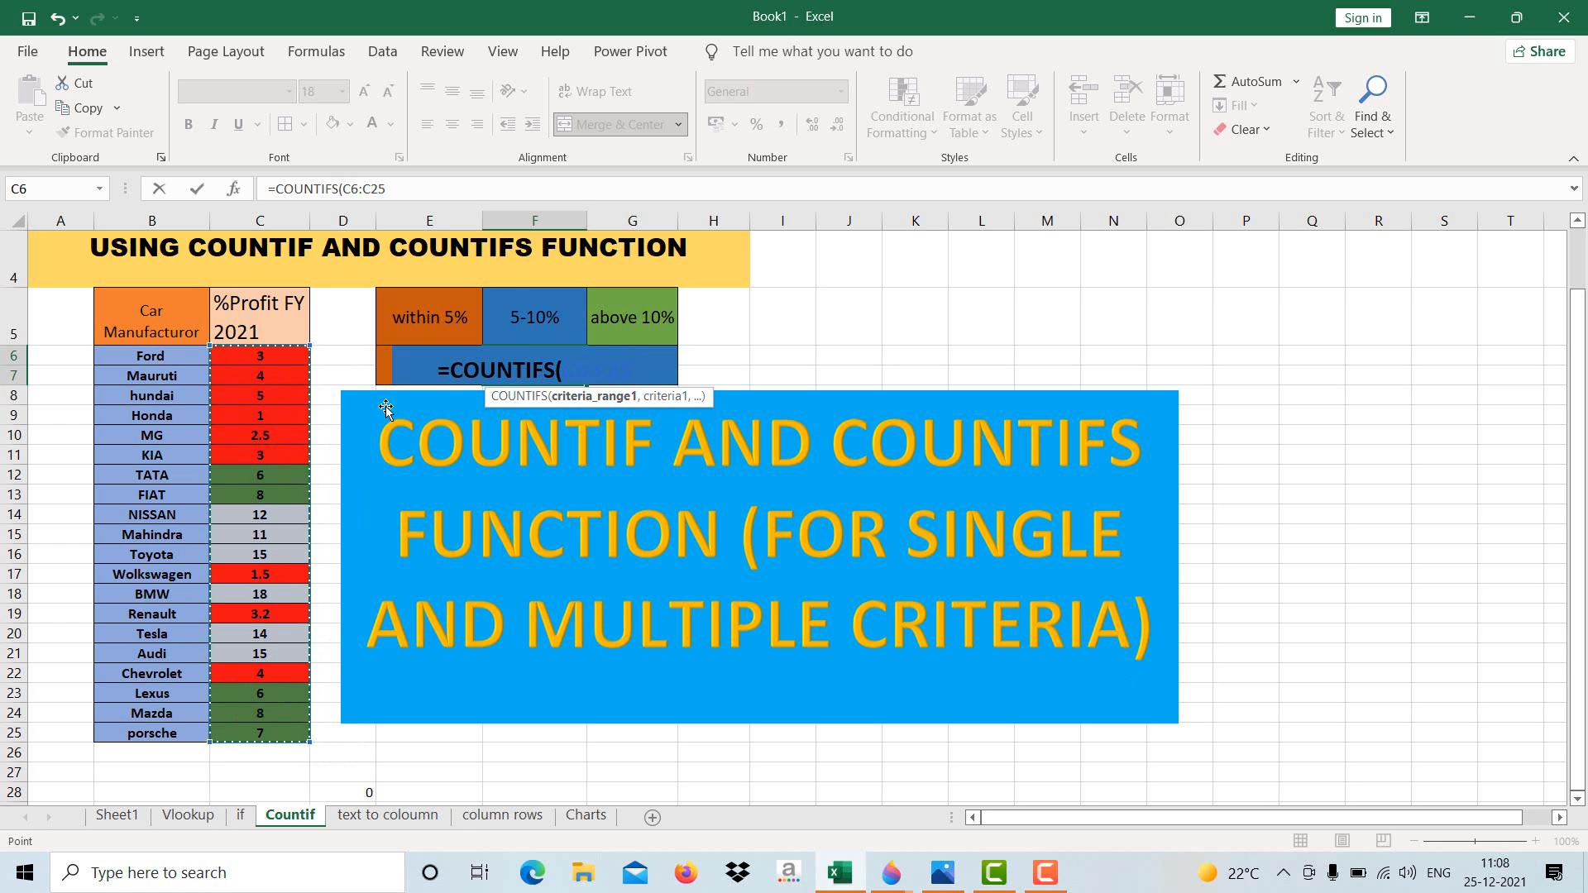
Change the fill colour of the "5-10%" heading and the result cell below it to light gold
{"action": "left_click", "coordinate": [350, 125]}
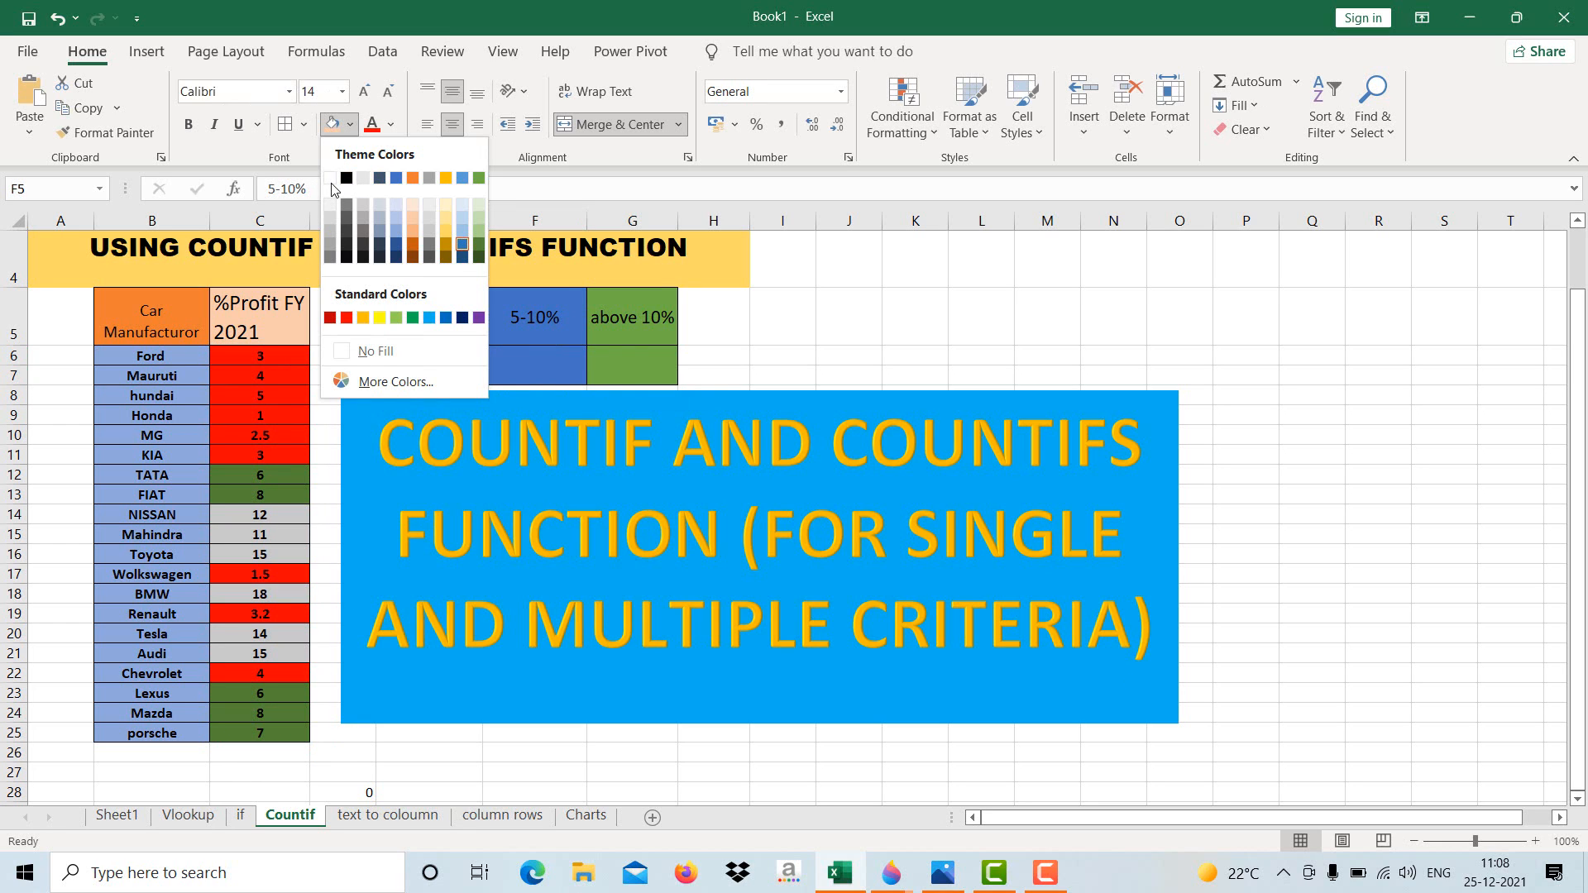
{"action": "left_click", "coordinate": [451, 220]}
Start a COUNTIFS formula in cell F6 under "5-10%" with range C6:C25 and first criterion ">5"
{"action": "double_click", "coordinate": [556, 360]}
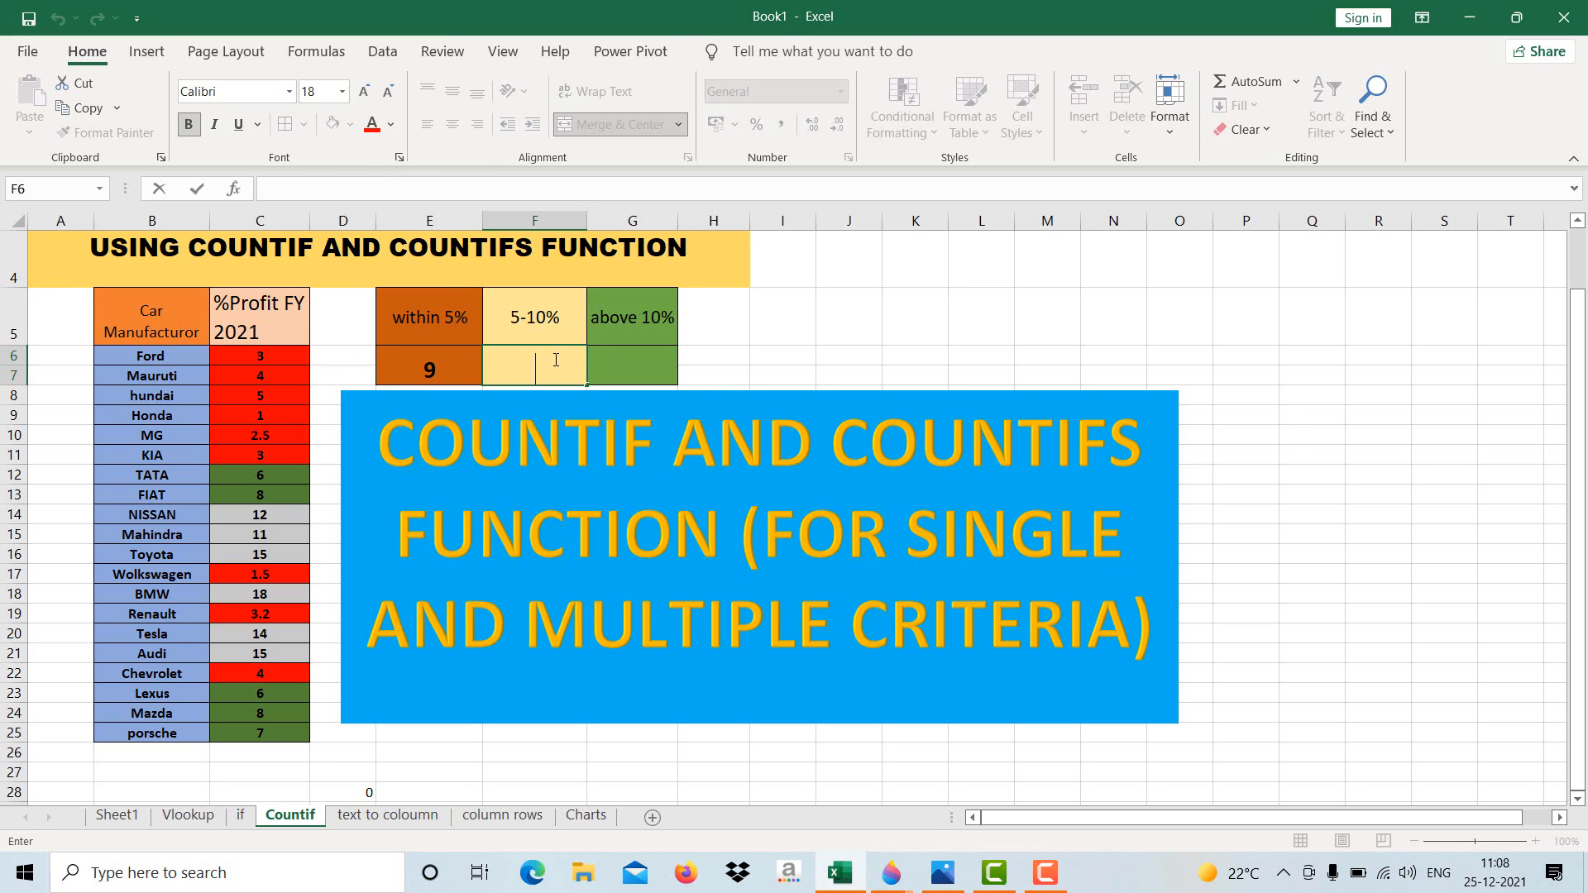
{"action": "type", "text": "=C"}
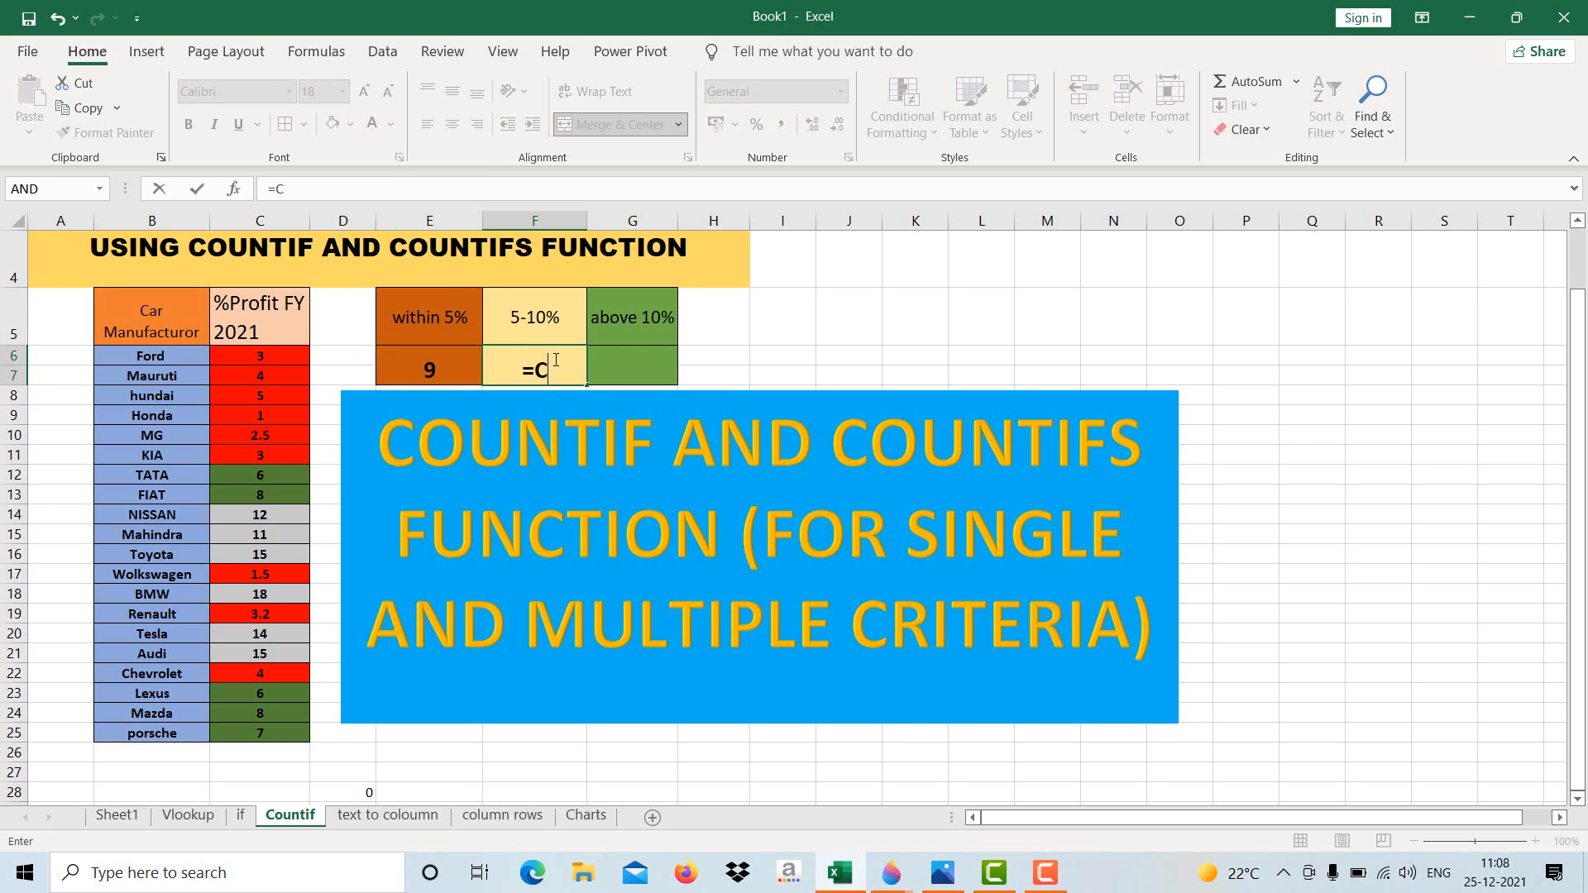
{"action": "type", "text": "OUNT"}
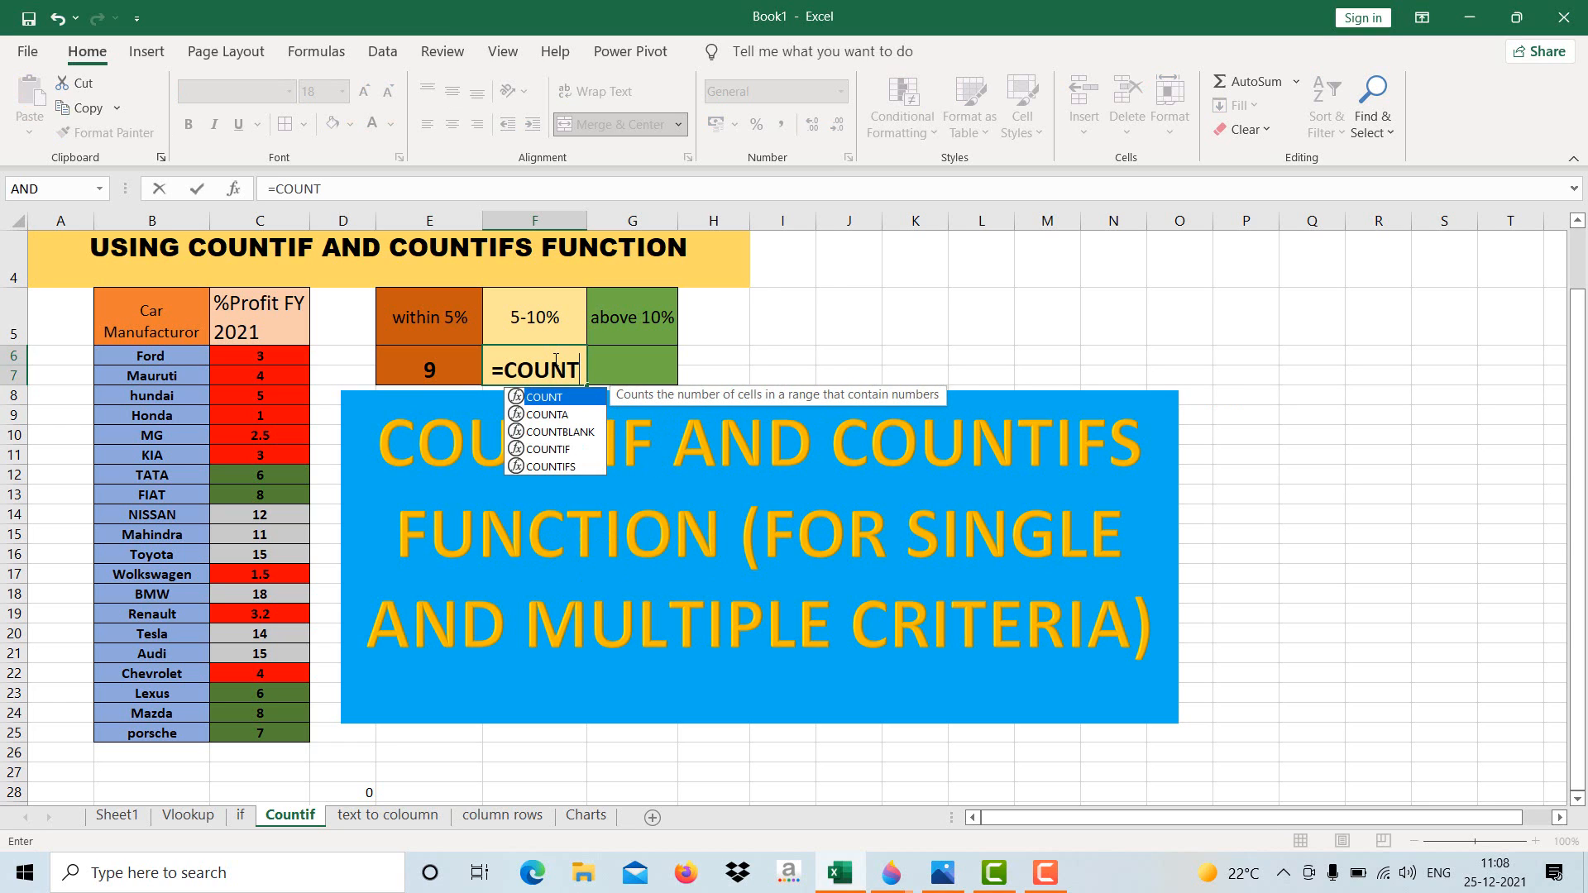
{"action": "type", "text": "IFS"}
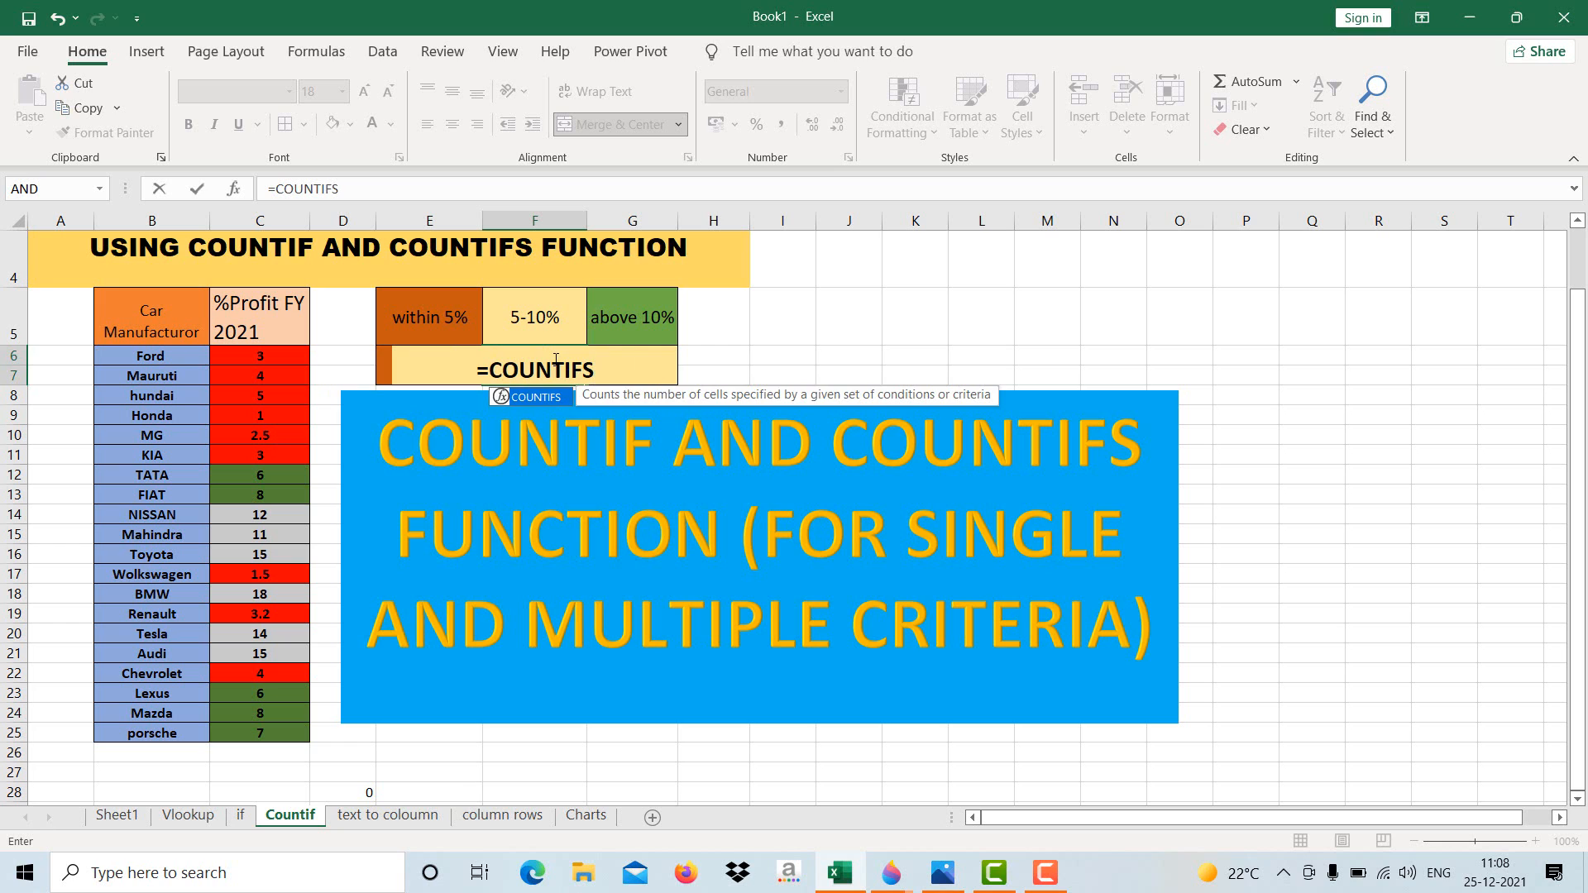
{"action": "type", "text": "("}
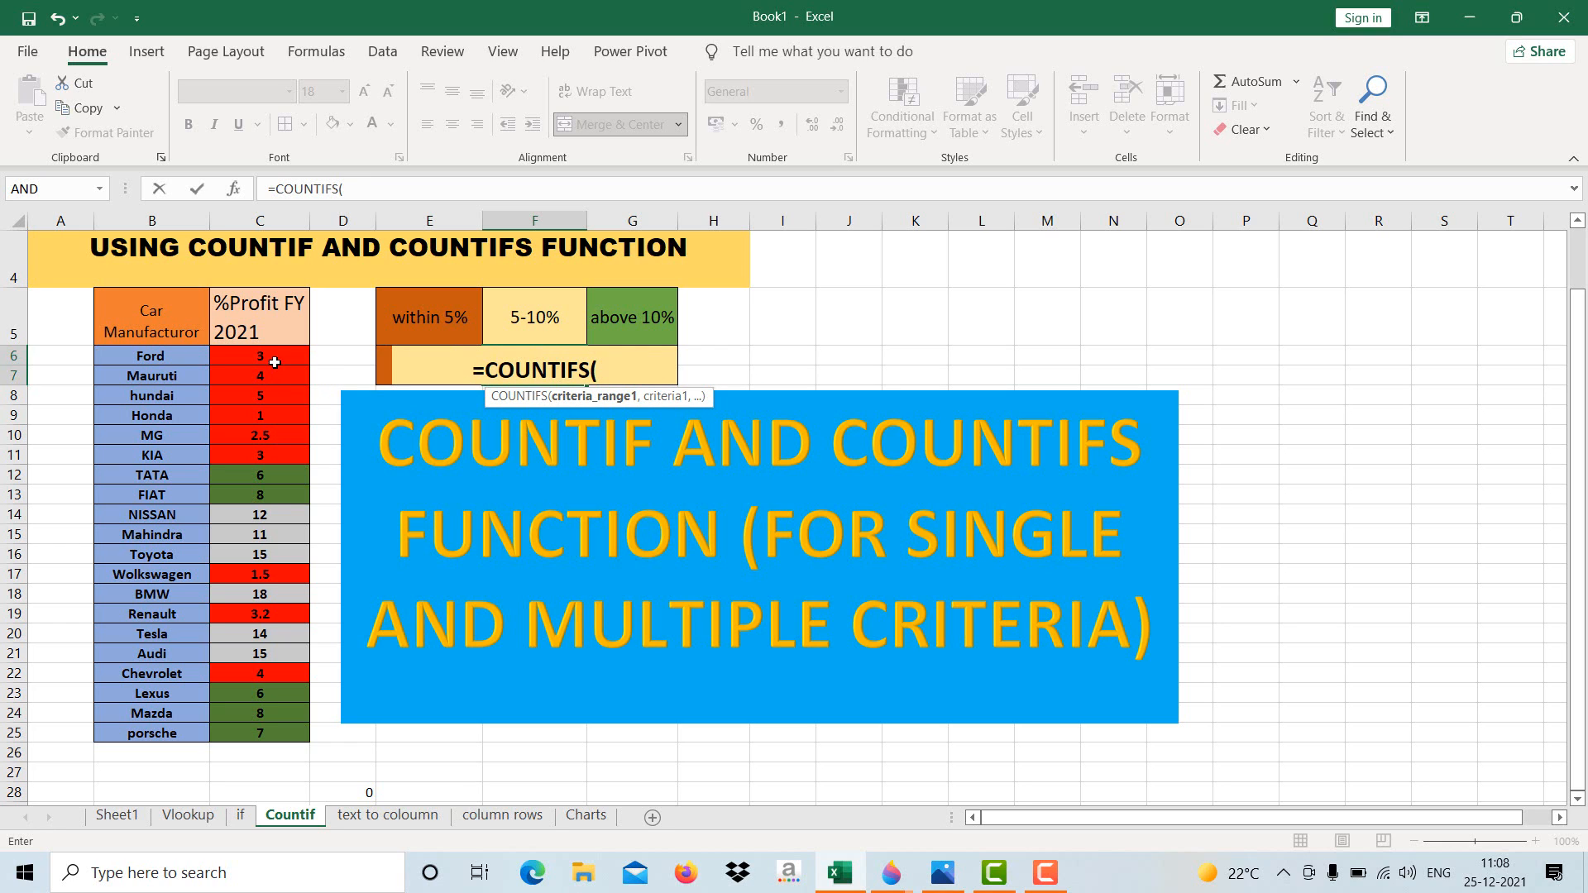
{"action": "left_click_drag", "start_coordinate": [274, 362], "coordinate": [273, 728]}
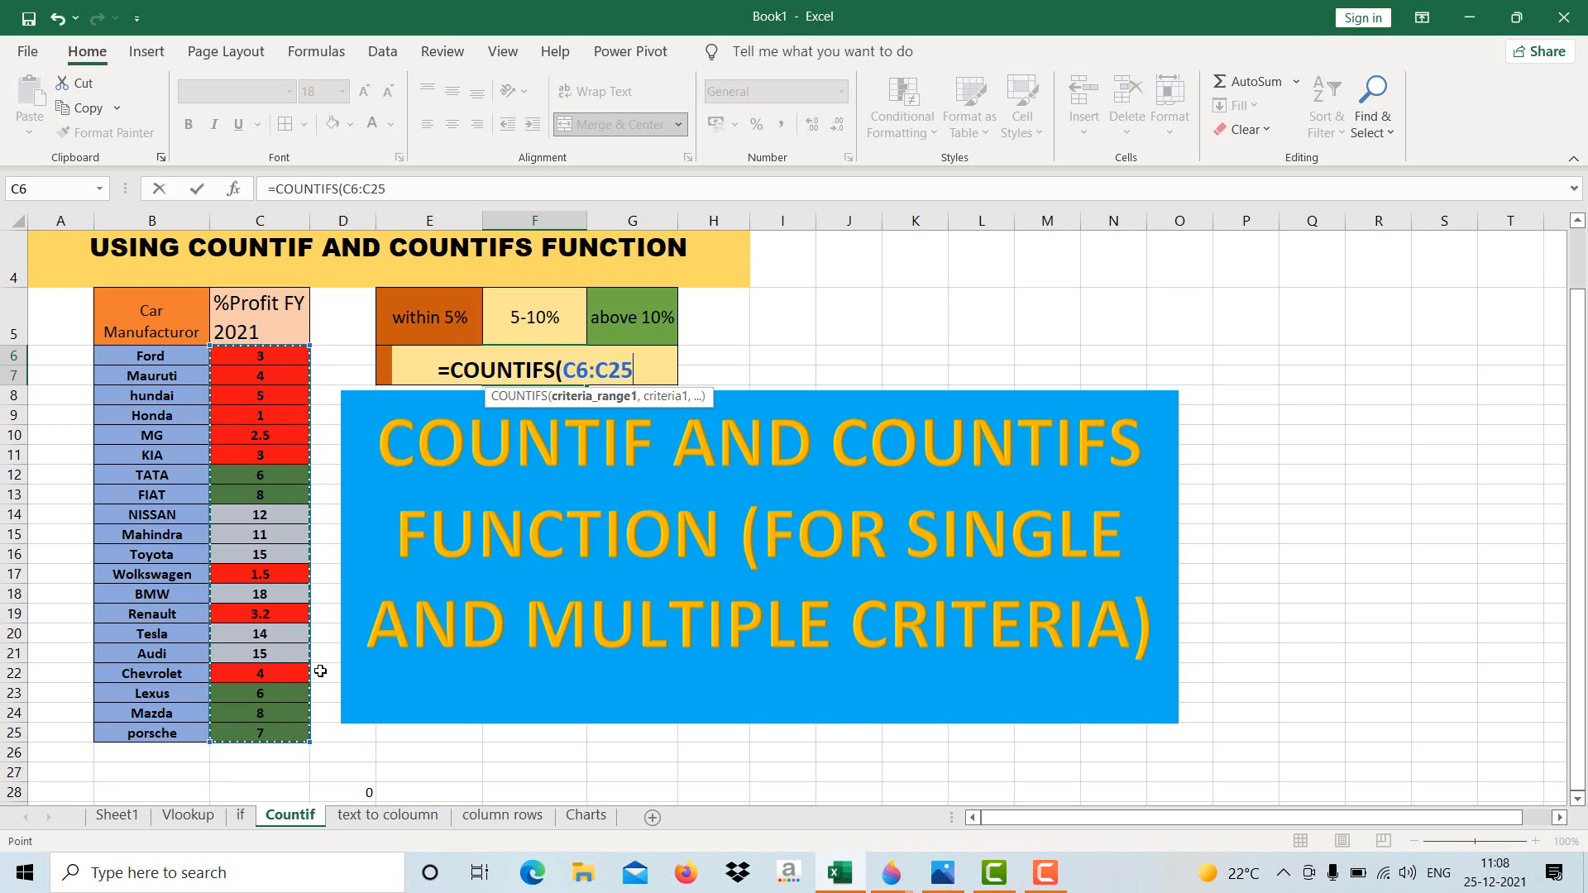
{"action": "type", "text": ","}
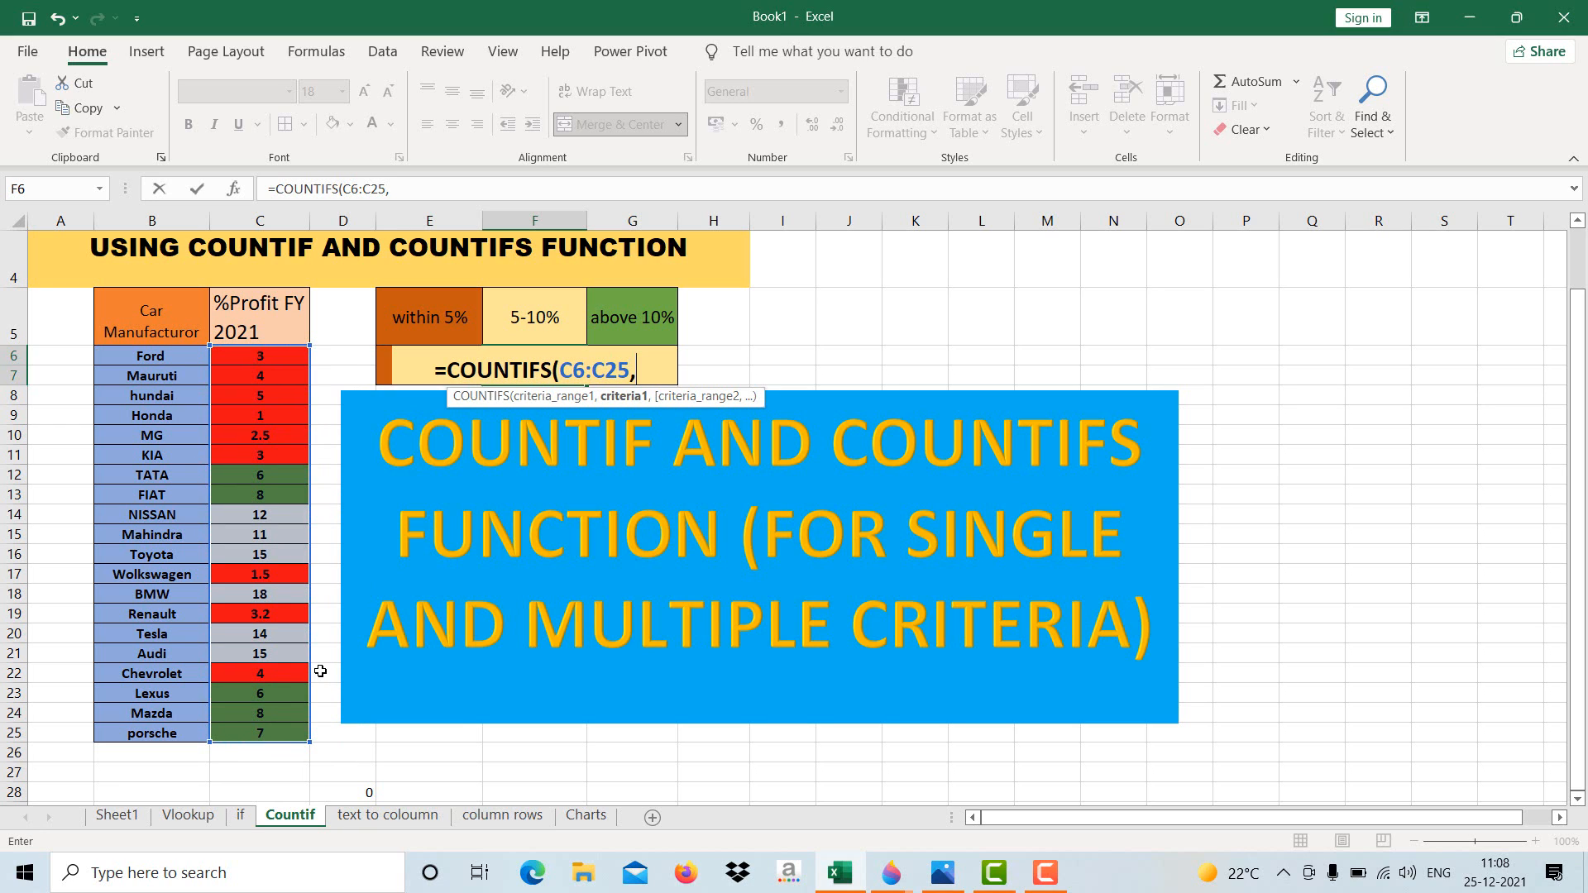
{"action": "type", "text": "\""}
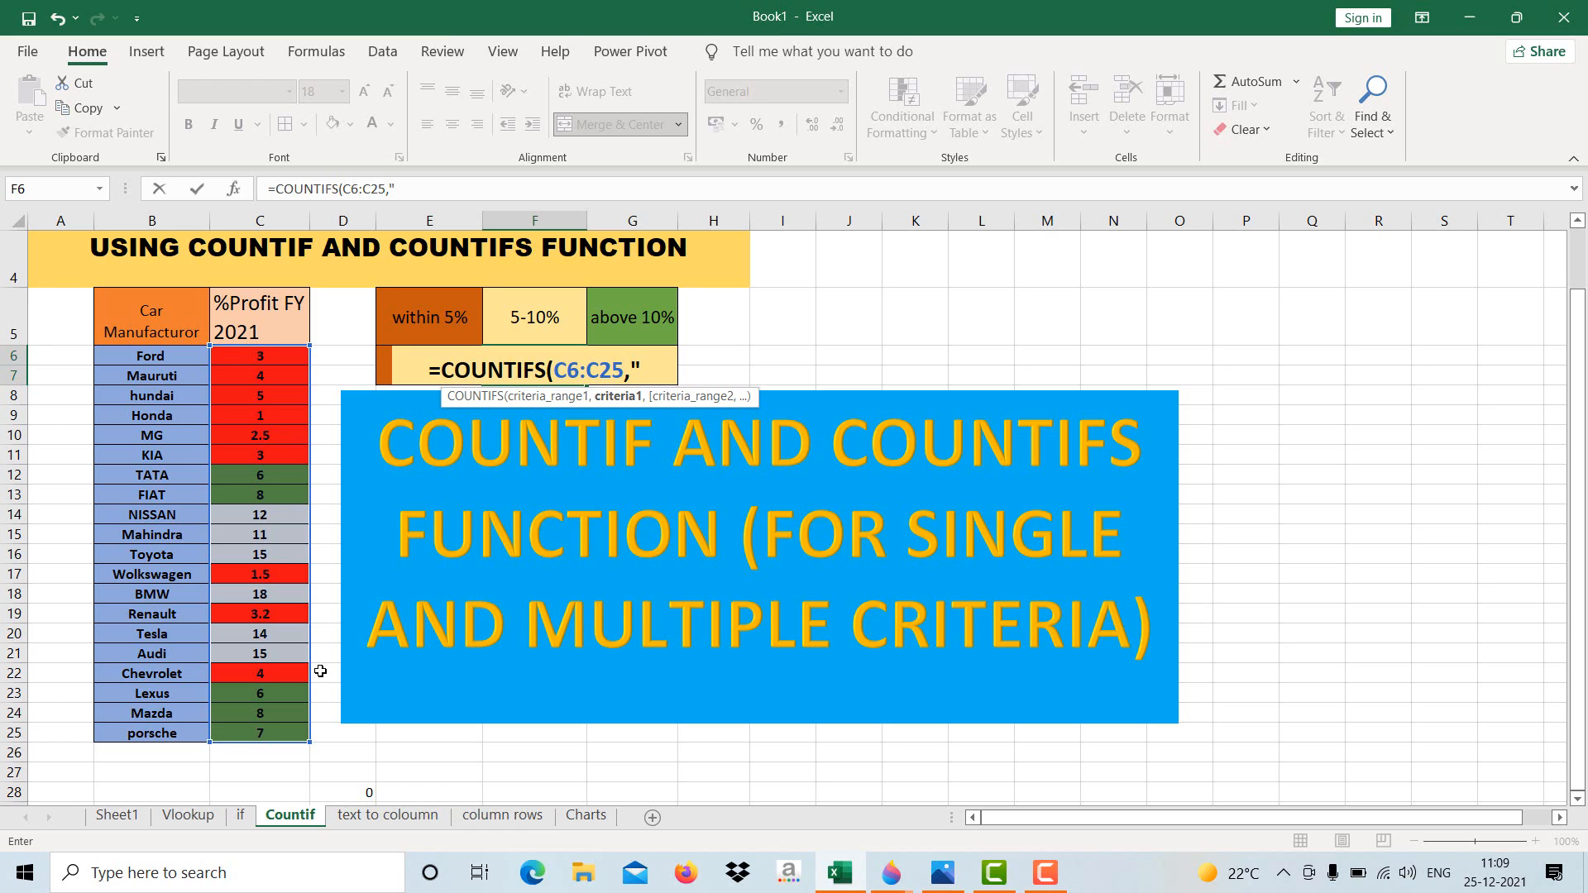
{"action": "type", "text": ">"}
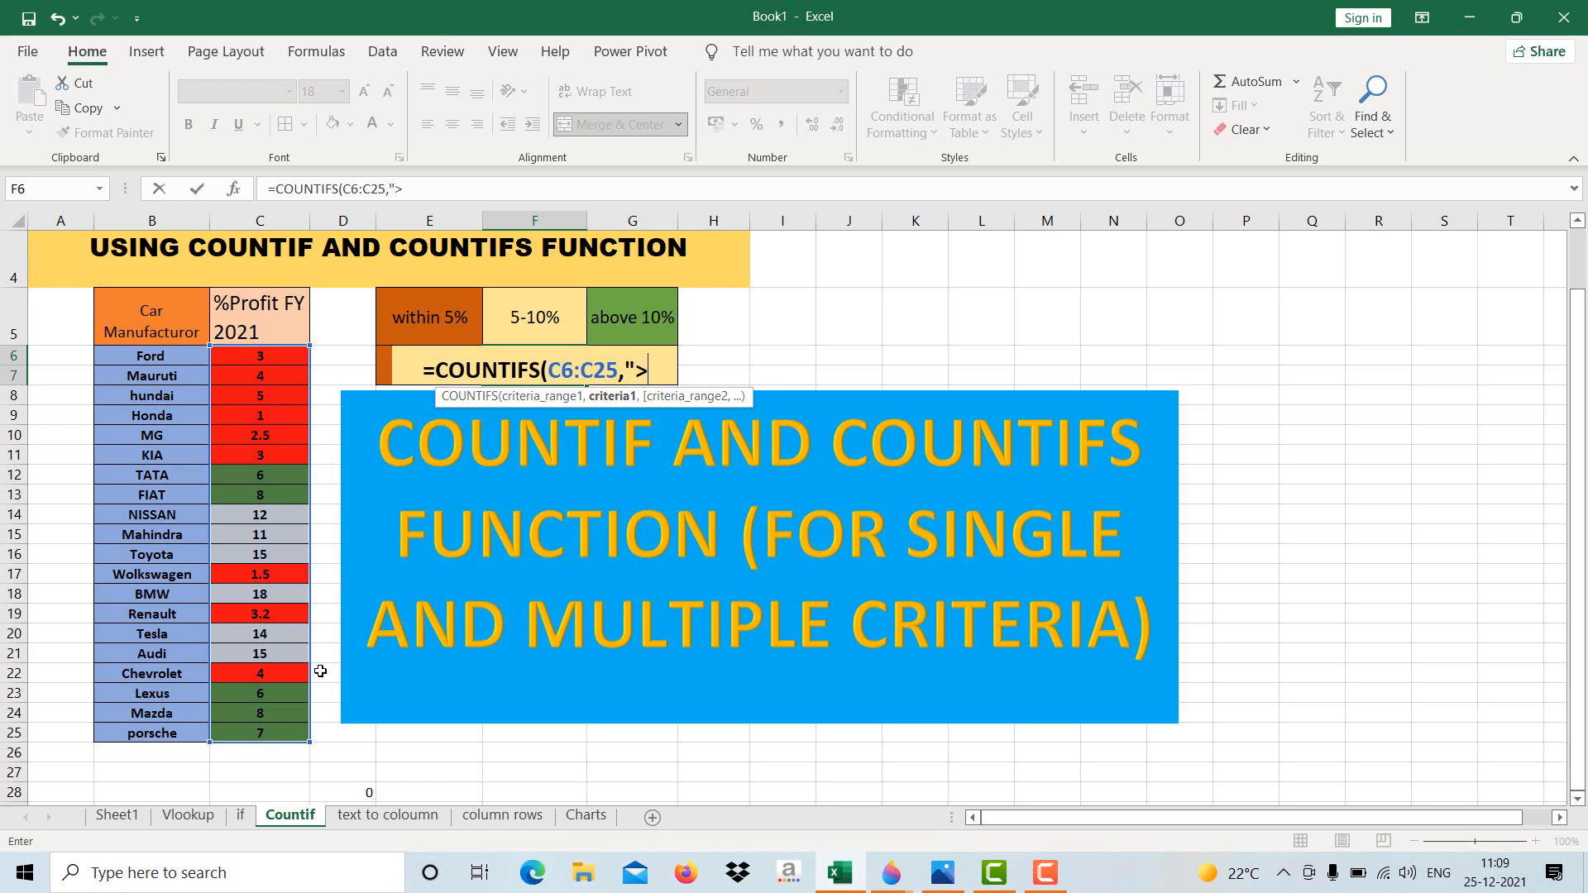
{"action": "type", "text": "5"}
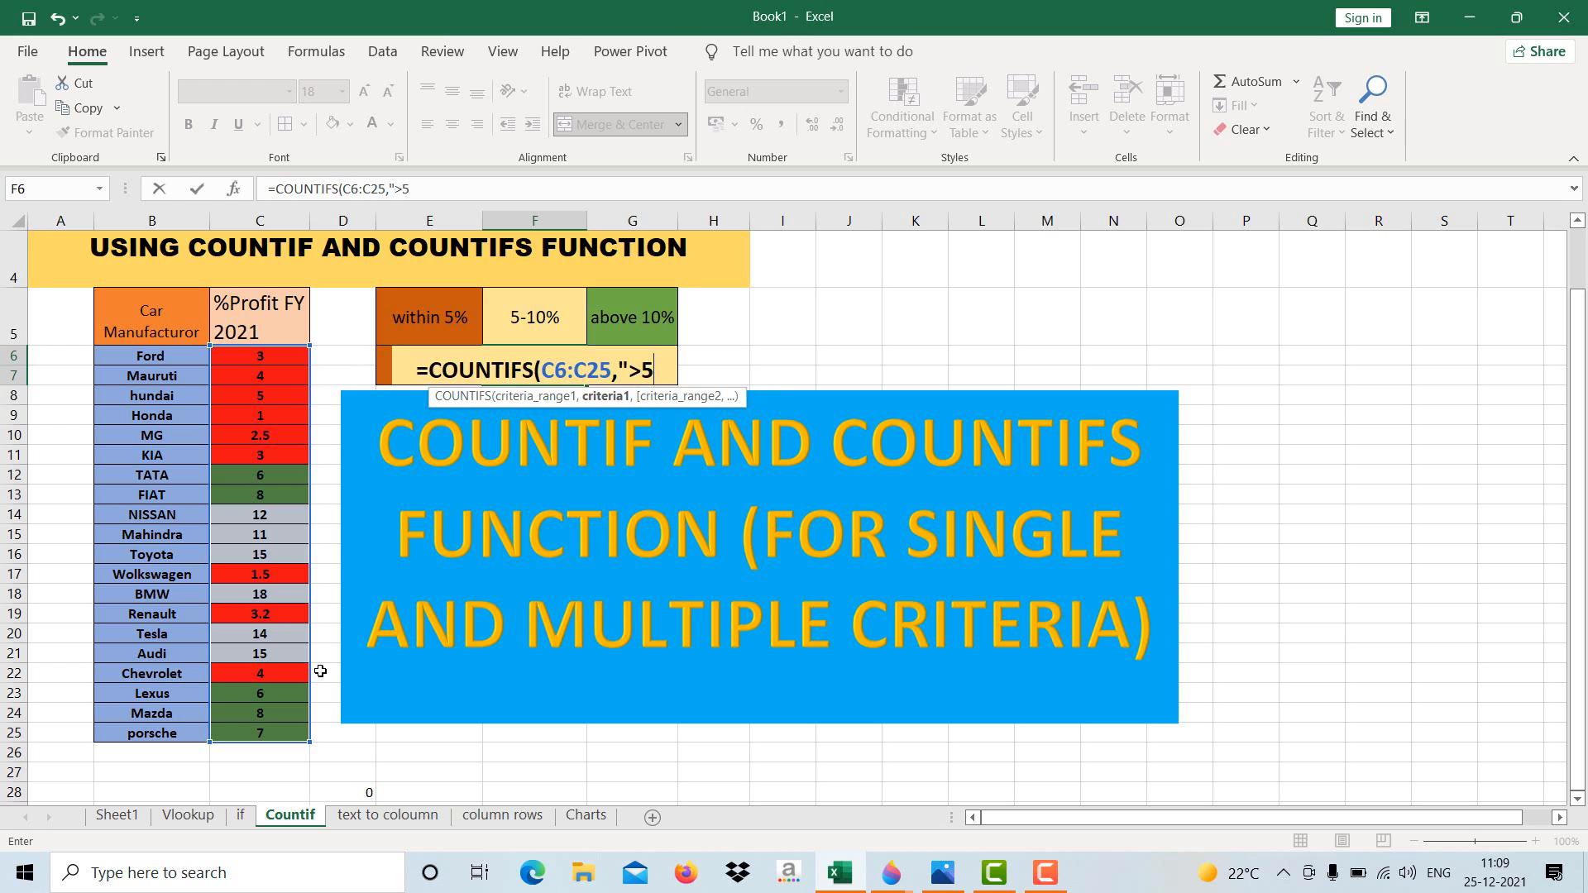
{"action": "type", "text": "\""}
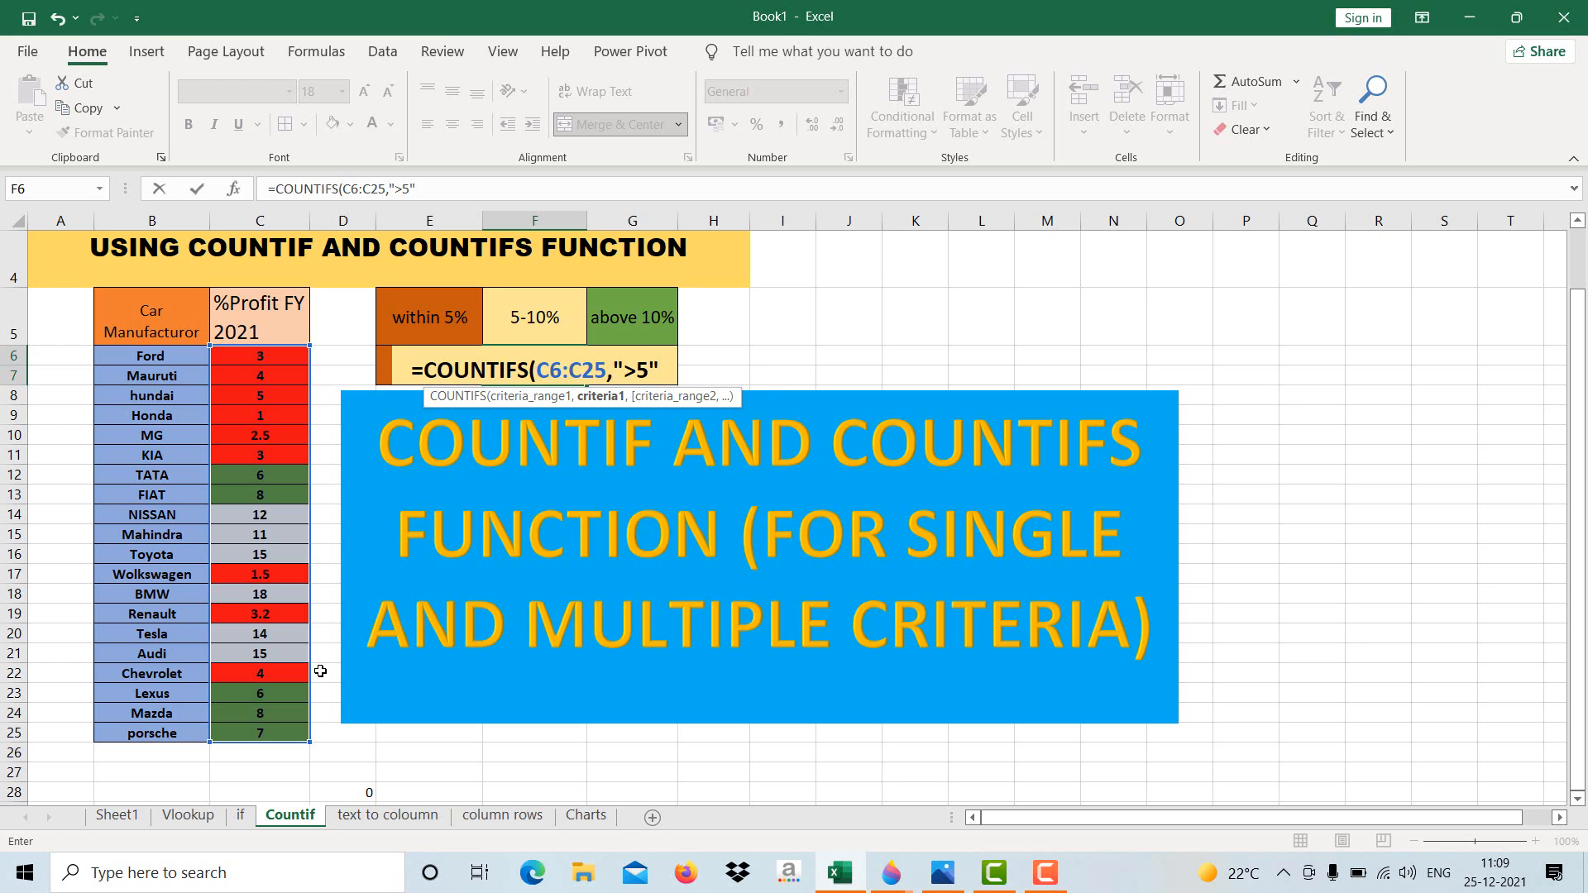
{"action": "type", "text": ","}
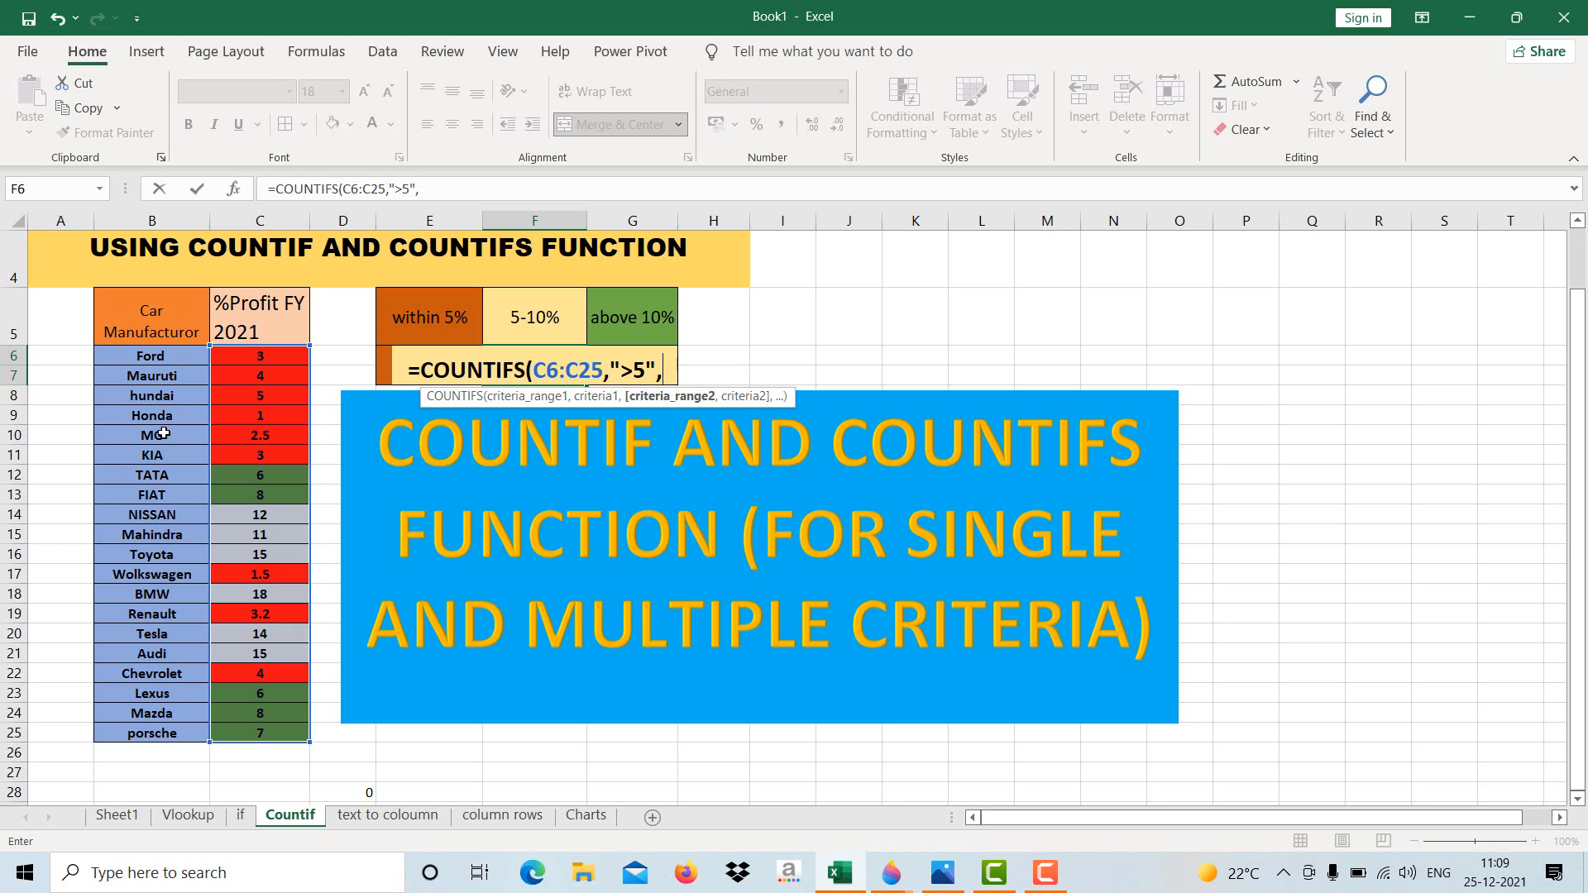
Complete the F6 COUNTIFS formula with second range C6:C25 and criterion "<=10", and enter it
{"action": "left_click_drag", "start_coordinate": [261, 358], "coordinate": [237, 735]}
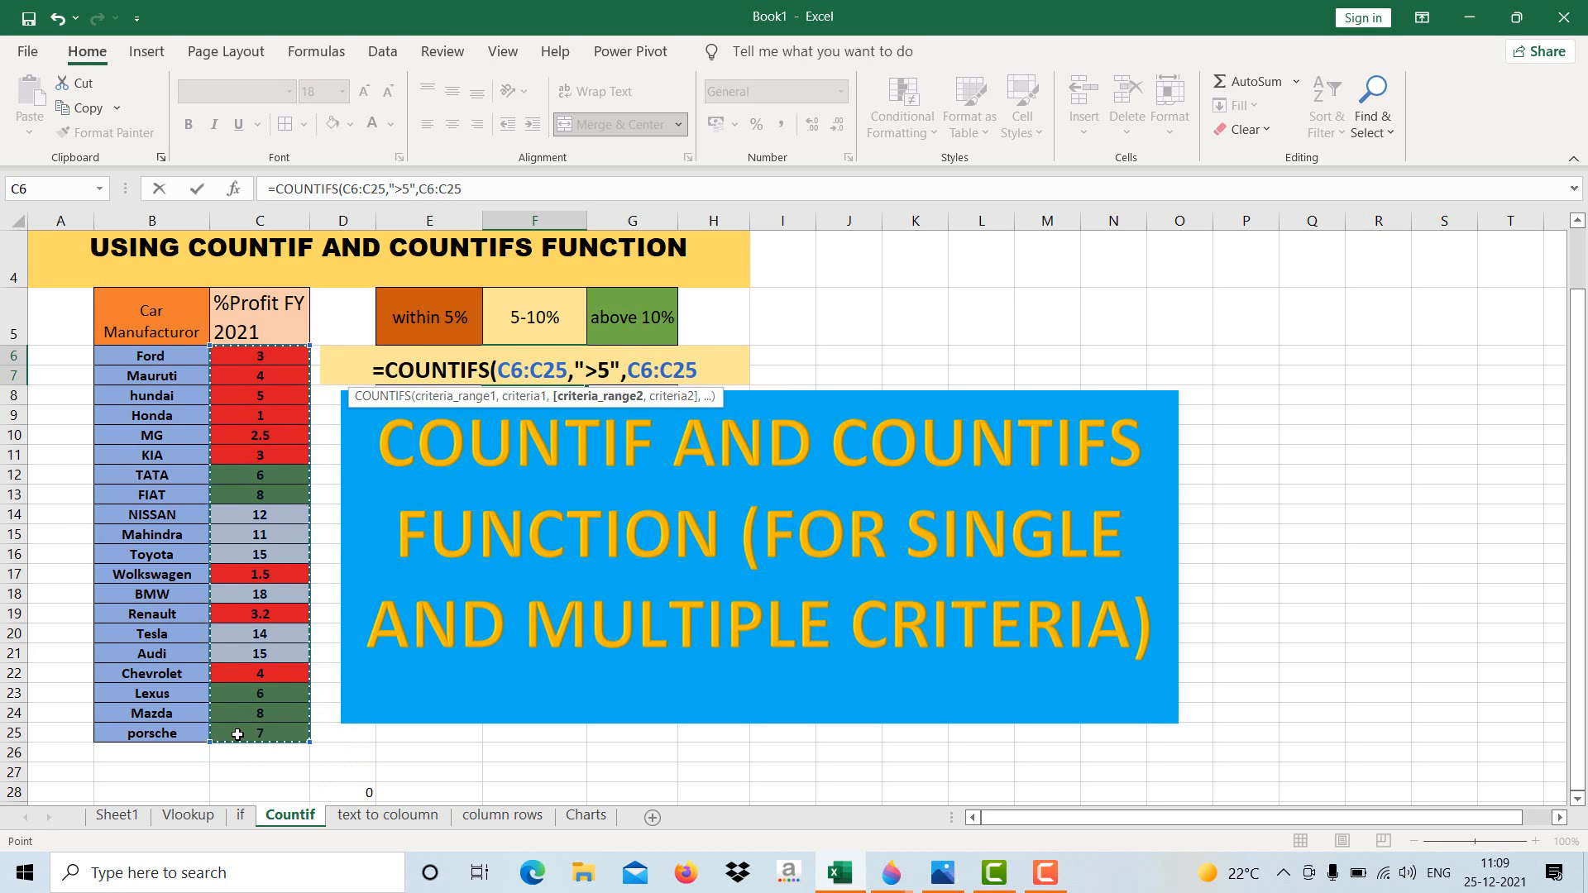
{"action": "type", "text": ","}
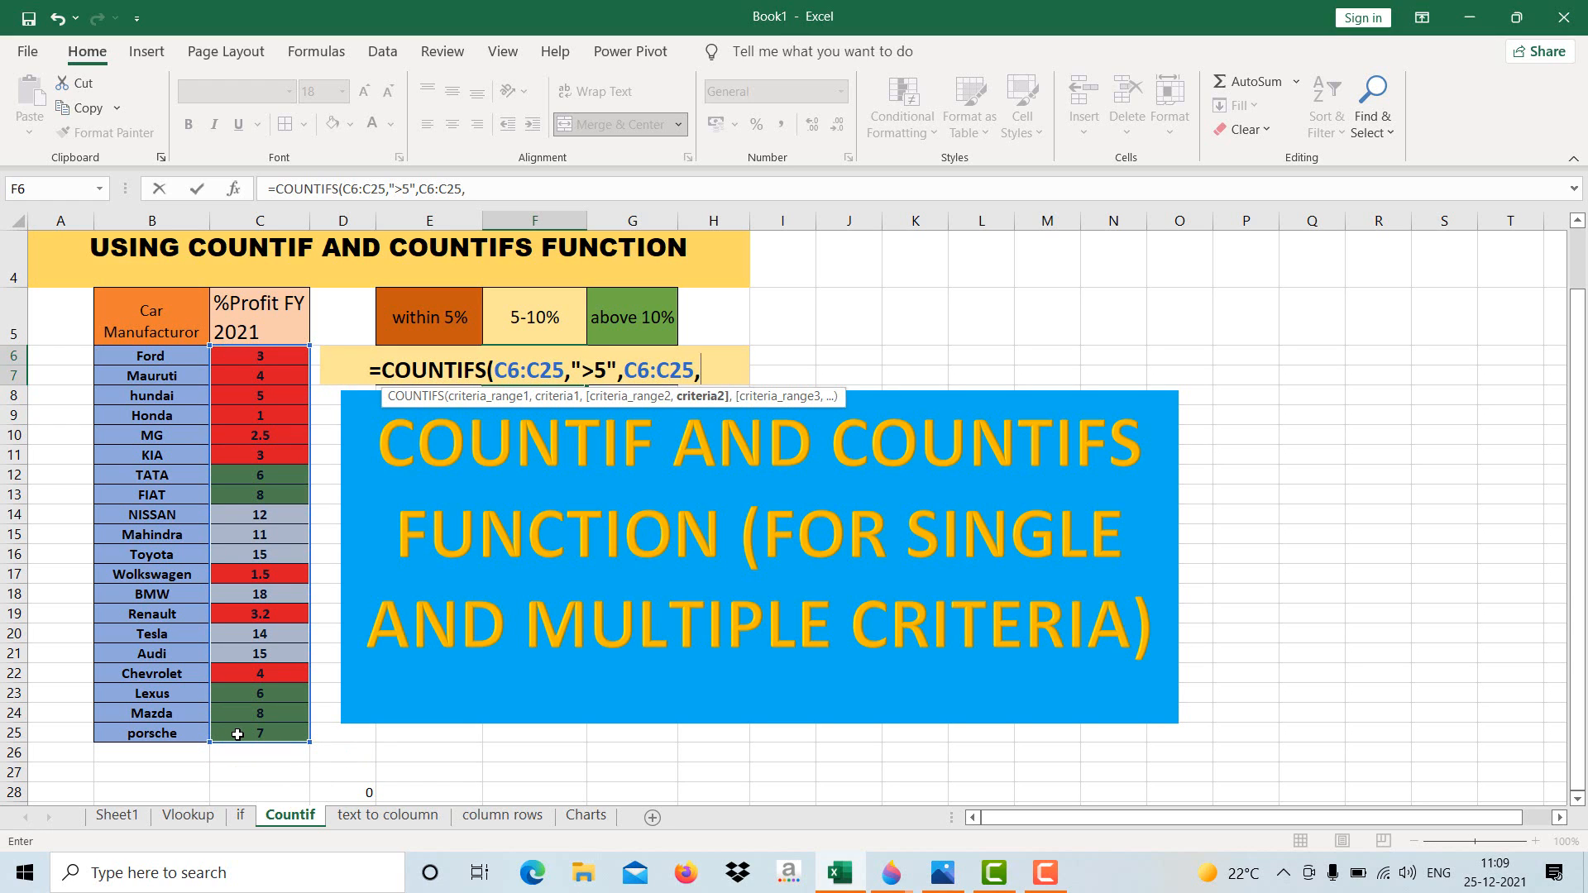
{"action": "type", "text": "\""}
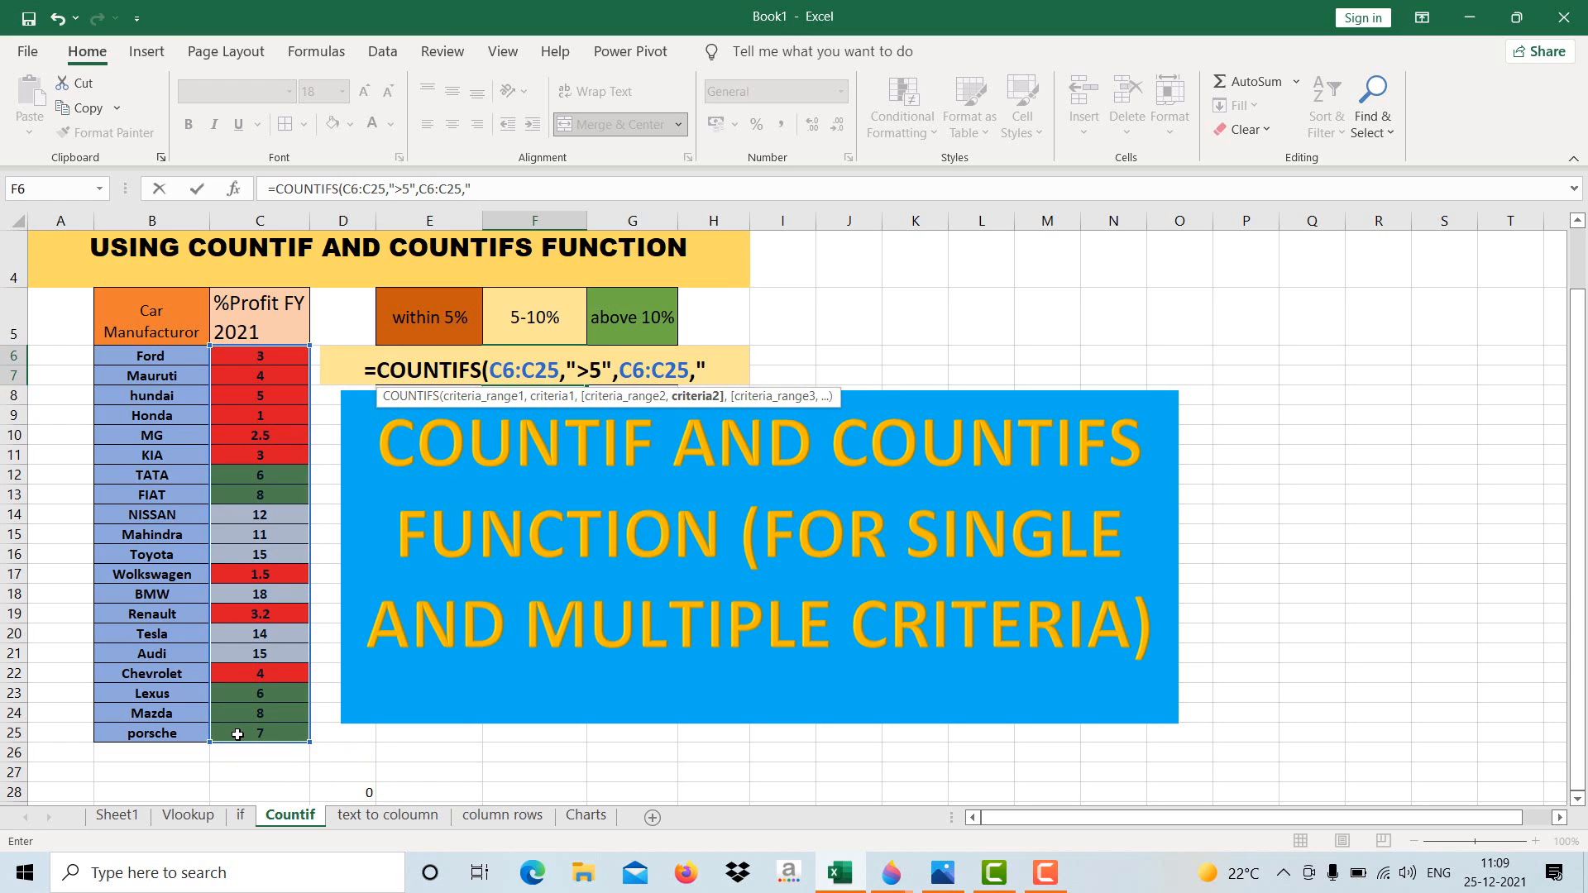
{"action": "type", "text": "<"}
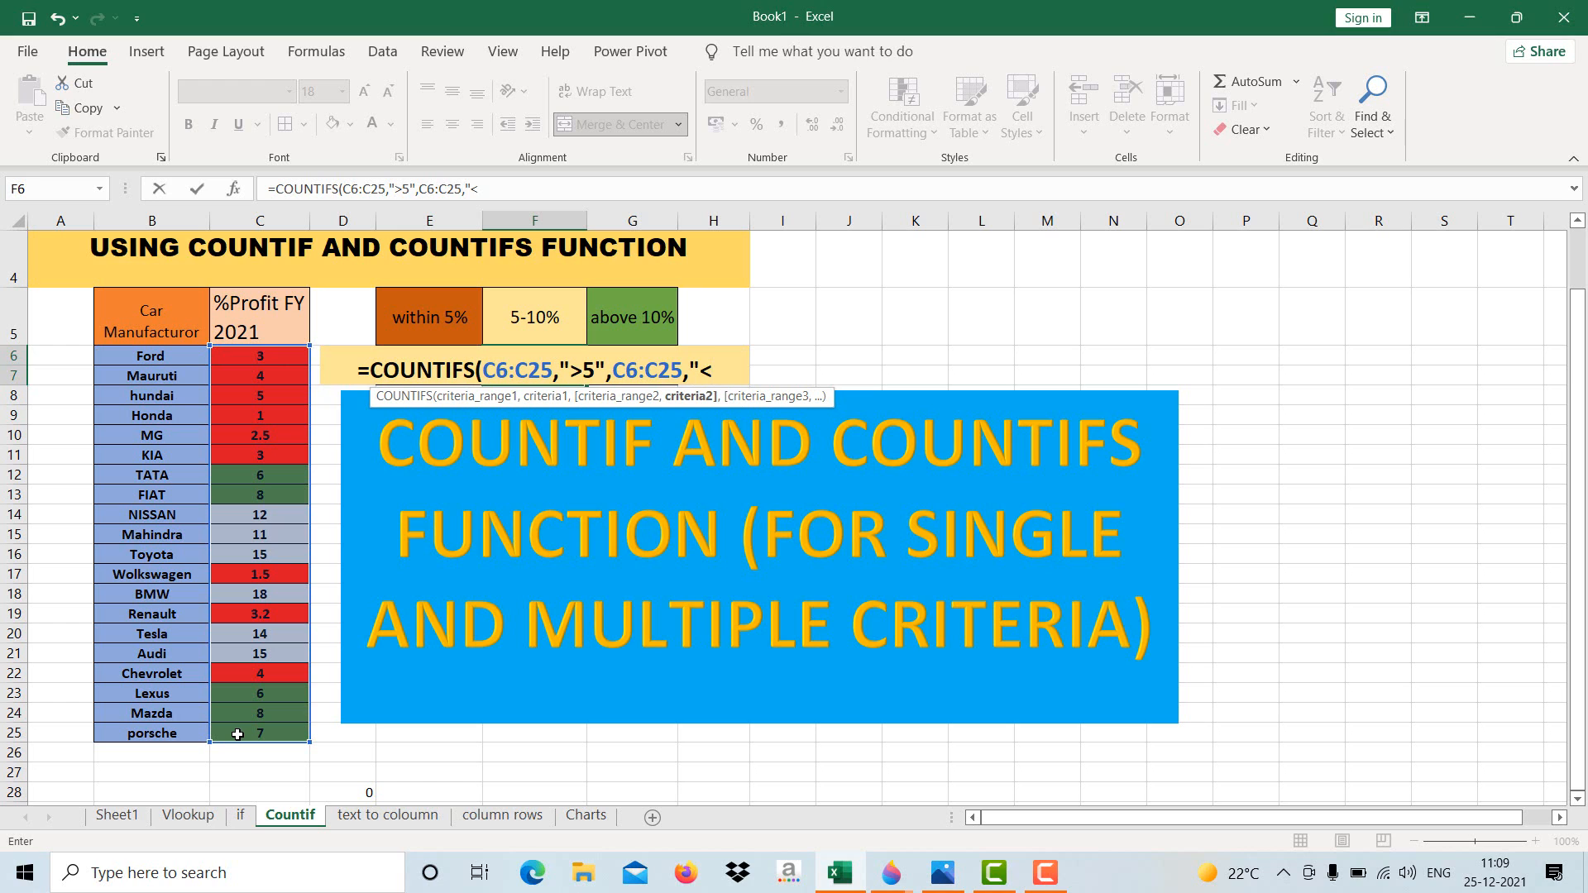
{"action": "type", "text": "=10"}
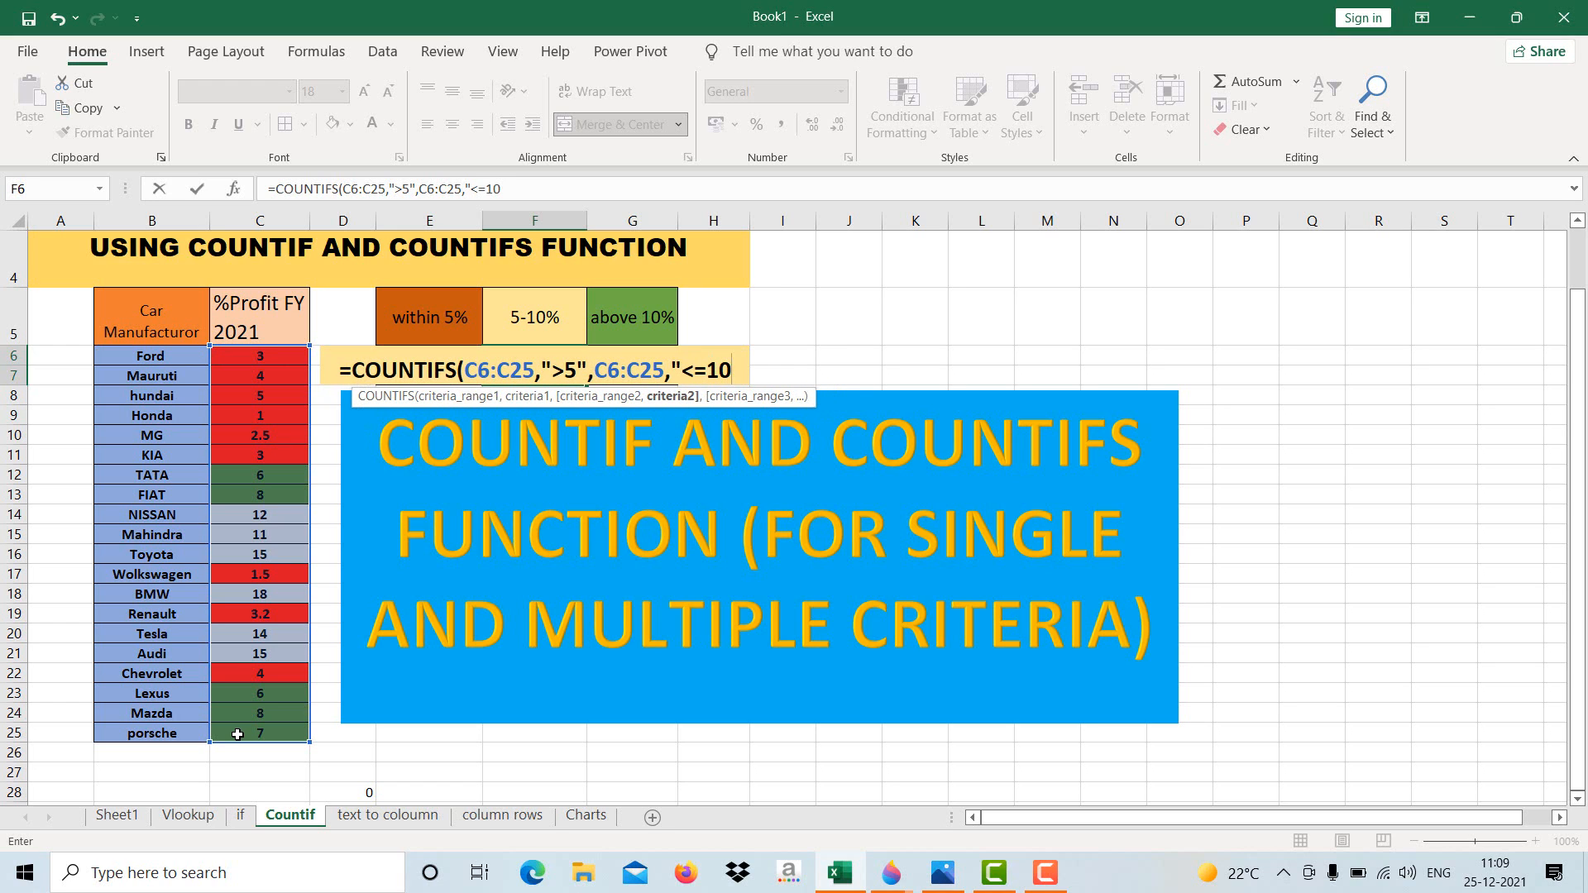
{"action": "type", "text": "\")"}
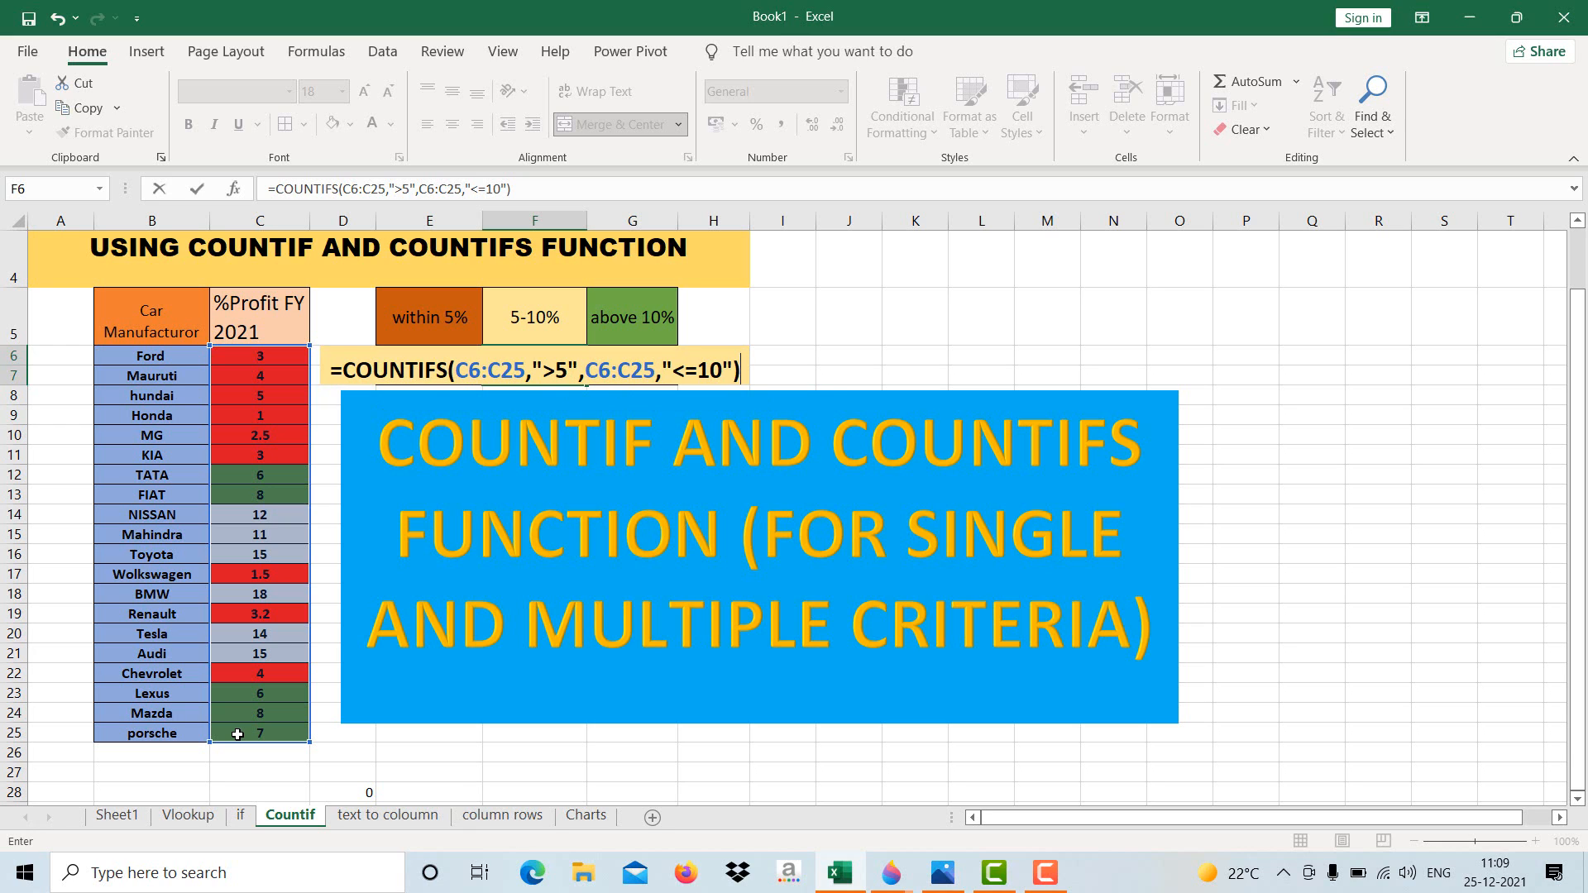
{"action": "key", "text": "Return"}
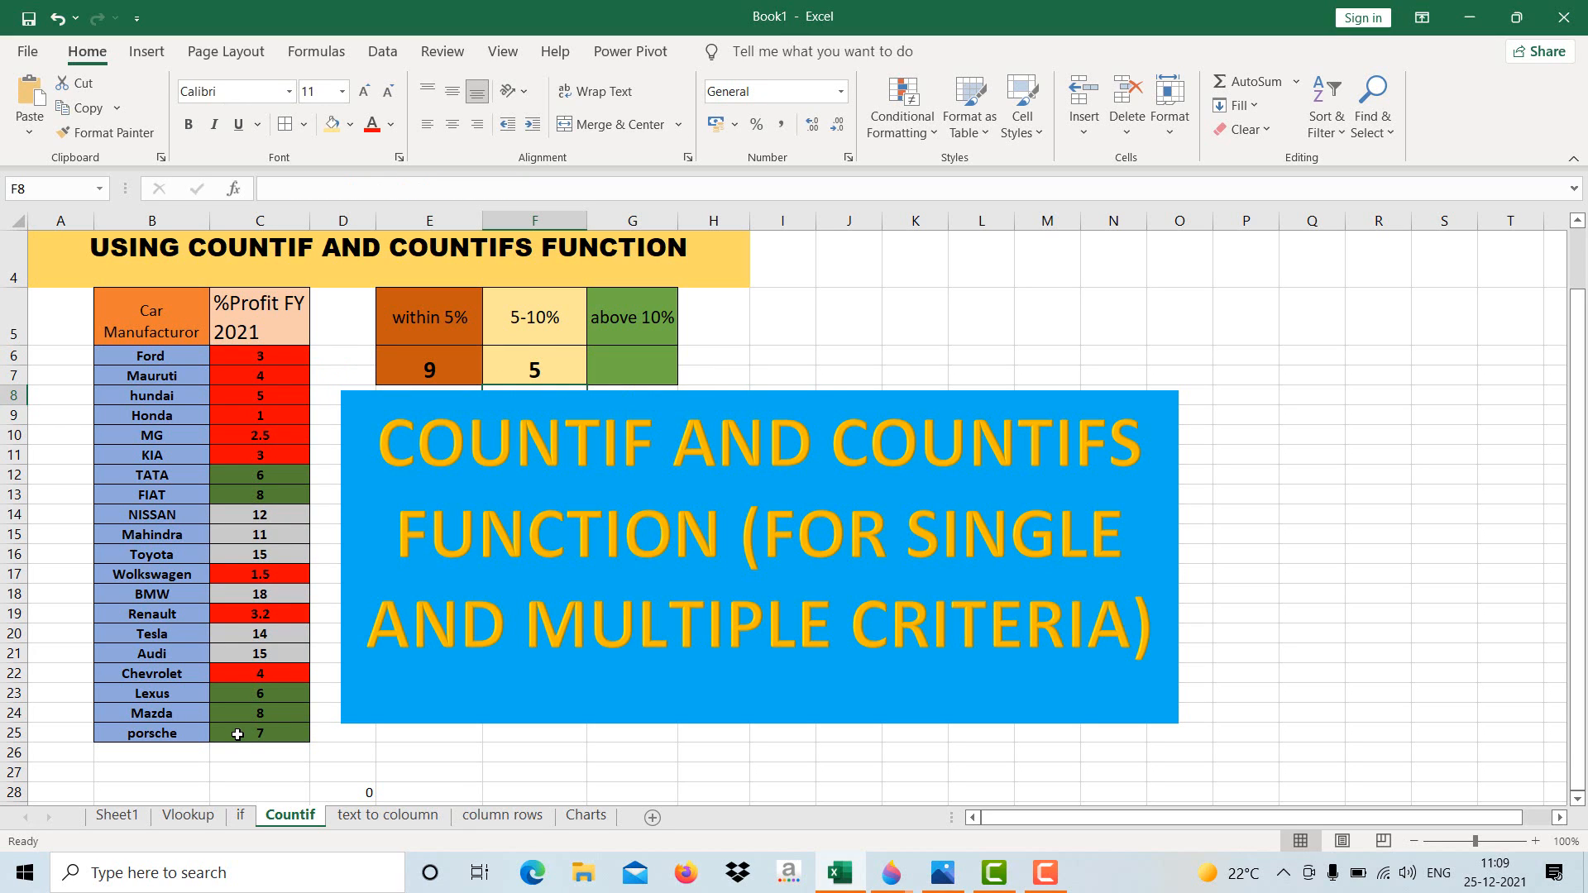
Check the "5-10%" count in F6 against the green profit cells in column C
{"action": "left_click", "coordinate": [548, 366]}
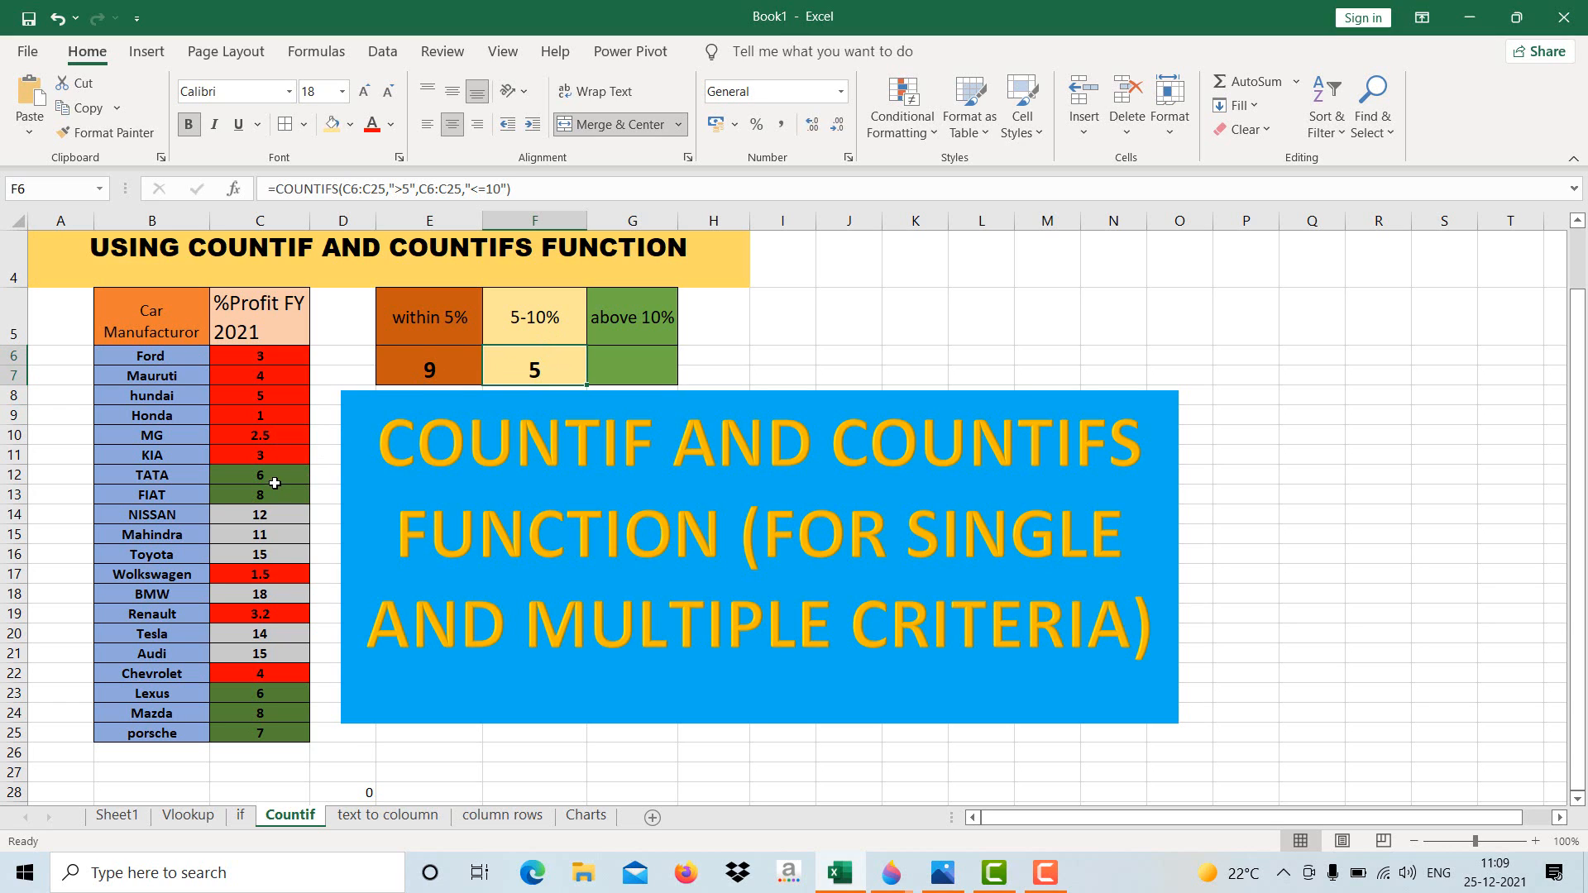
{"action": "left_click_drag", "start_coordinate": [282, 477], "coordinate": [281, 494]}
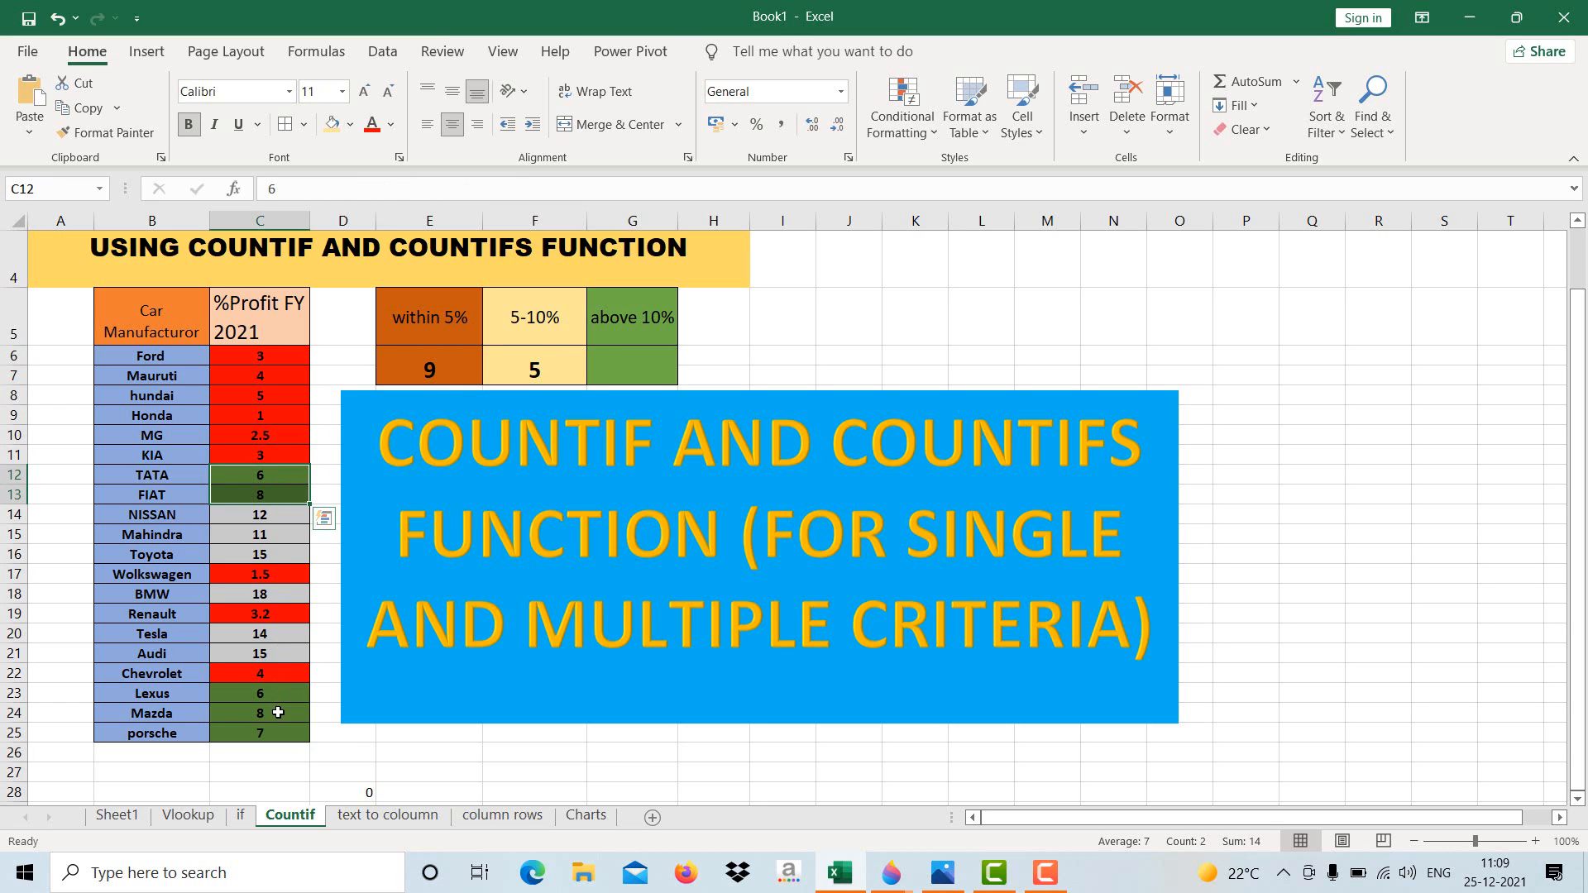
{"action": "mouse_move", "coordinate": [280, 702]}
{"action": "left_mouse_down"}
{"action": "mouse_move", "coordinate": [281, 730]}
{"action": "mouse_move", "coordinate": [282, 714]}
{"action": "left_mouse_up"}
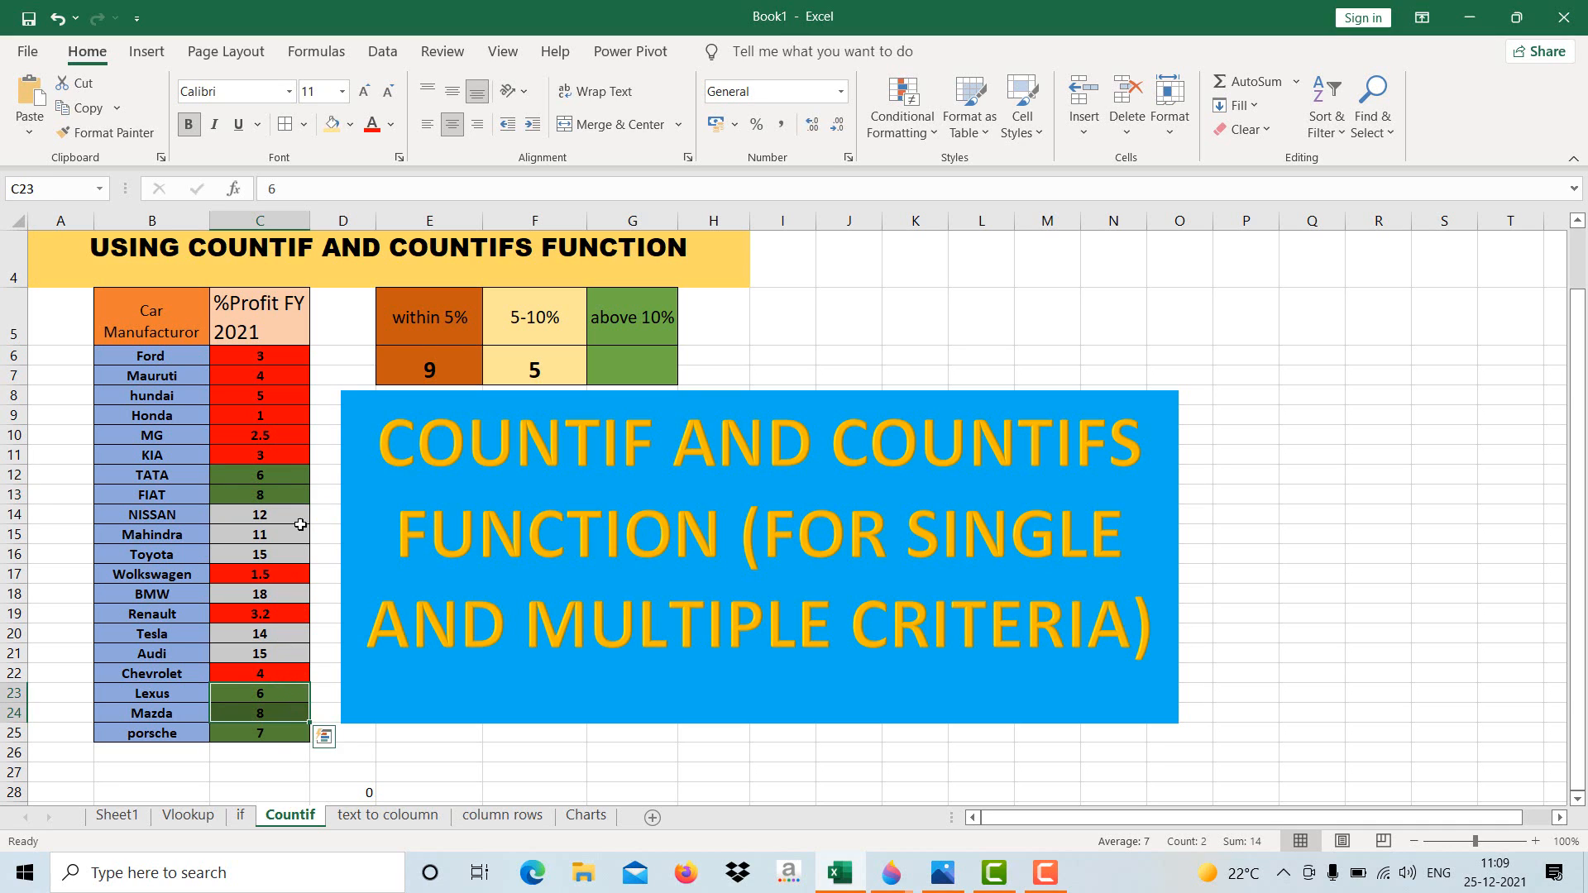
Enter =COUNTIF(C6:C25,">=10") in cell G6 under the "above 10%" heading
{"action": "double_click", "coordinate": [623, 358]}
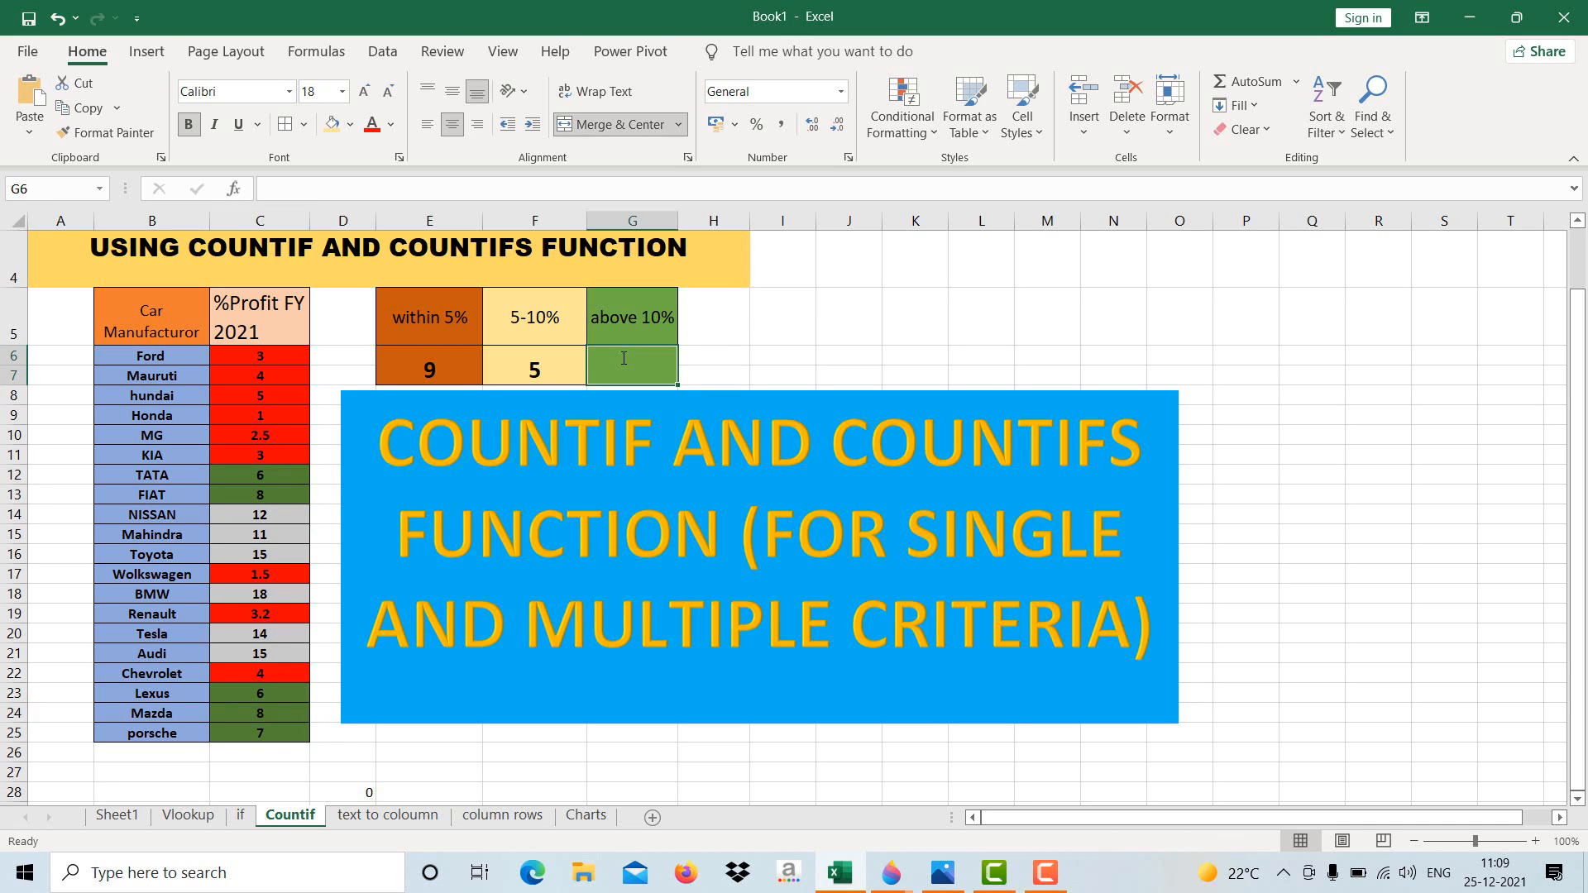
{"action": "type", "text": "="}
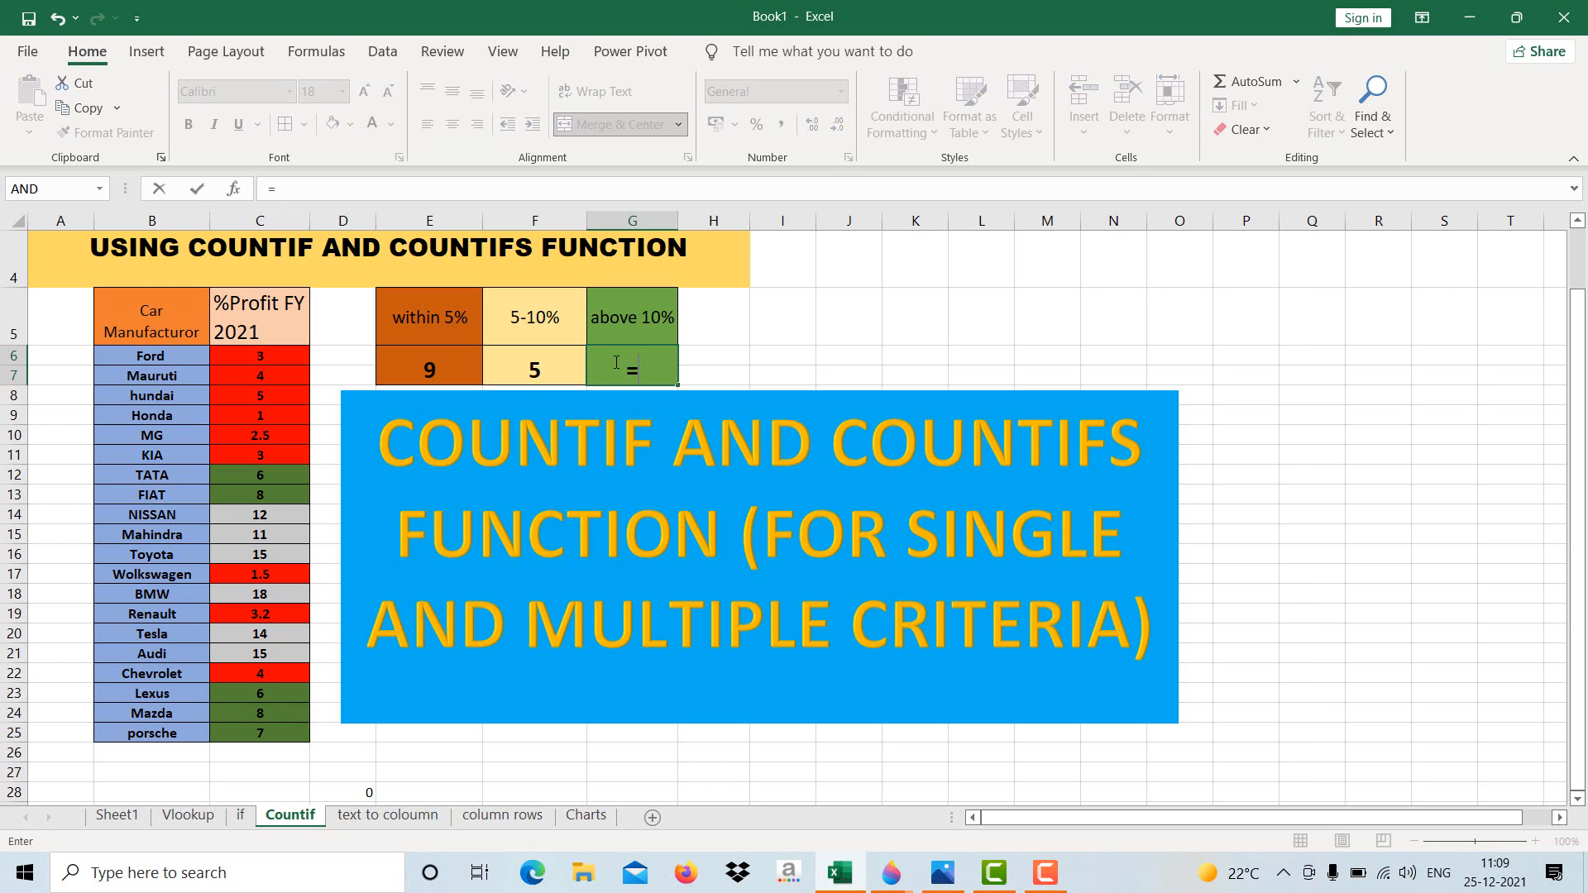
{"action": "type", "text": "CO"}
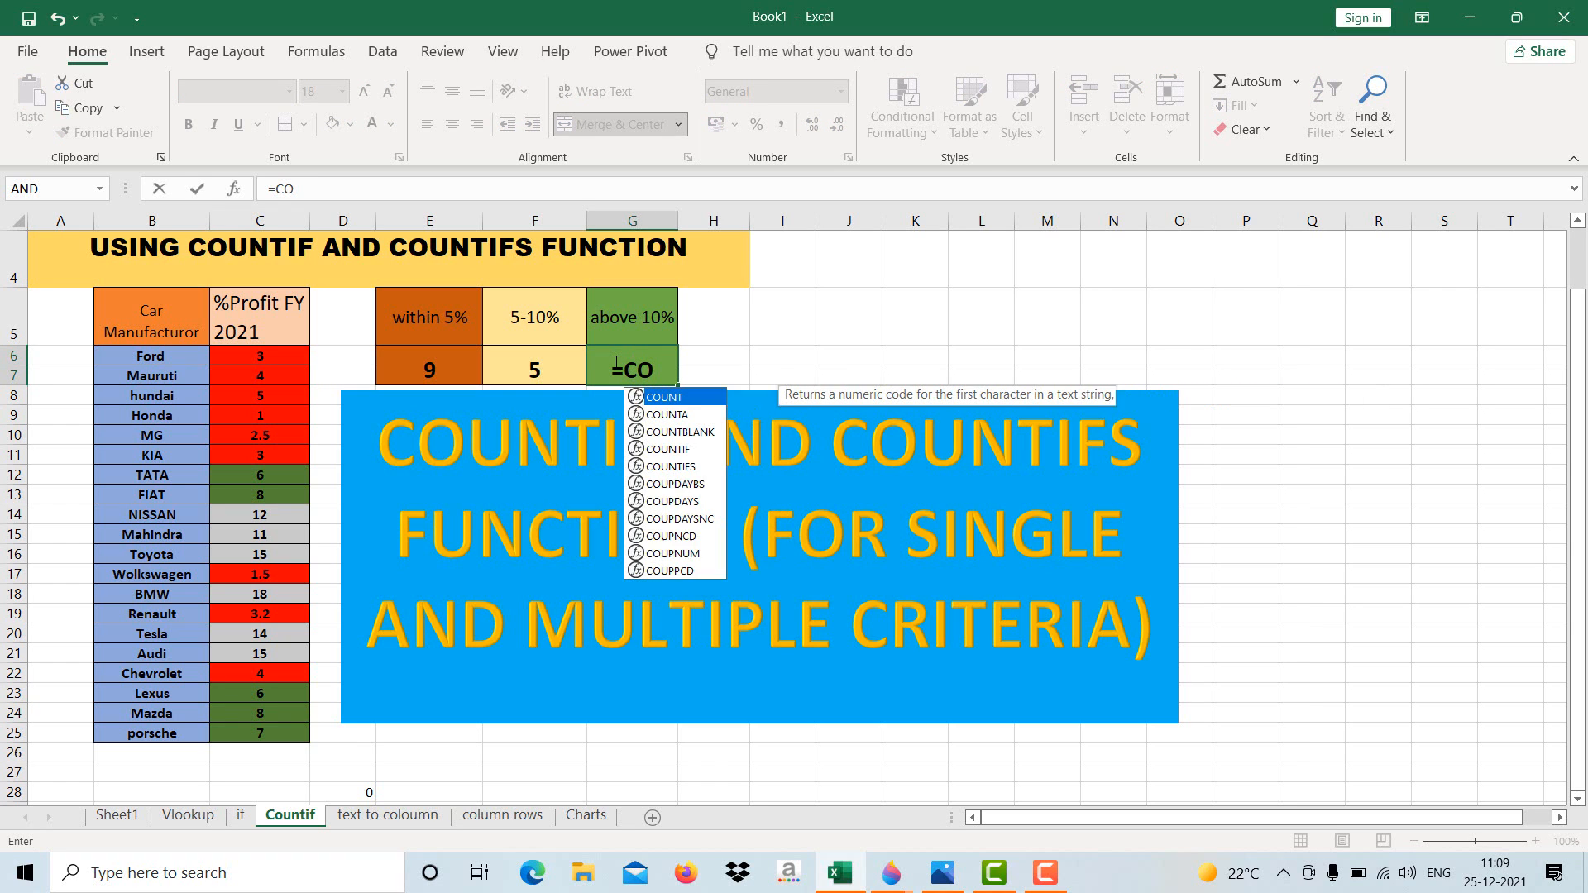
{"action": "type", "text": "UNTIF"}
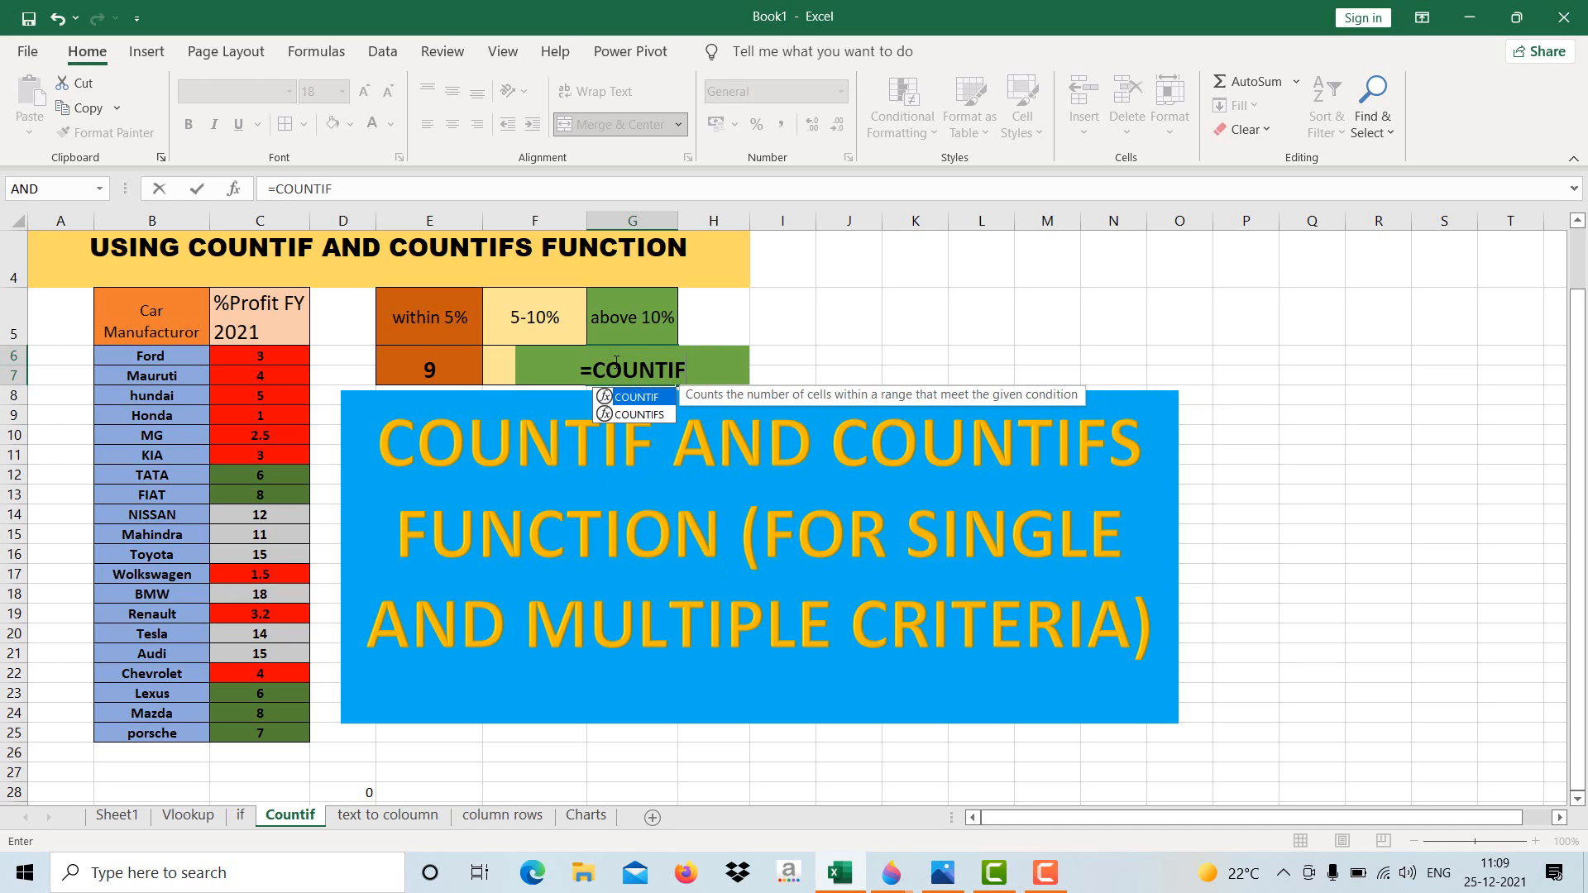
{"action": "type", "text": "("}
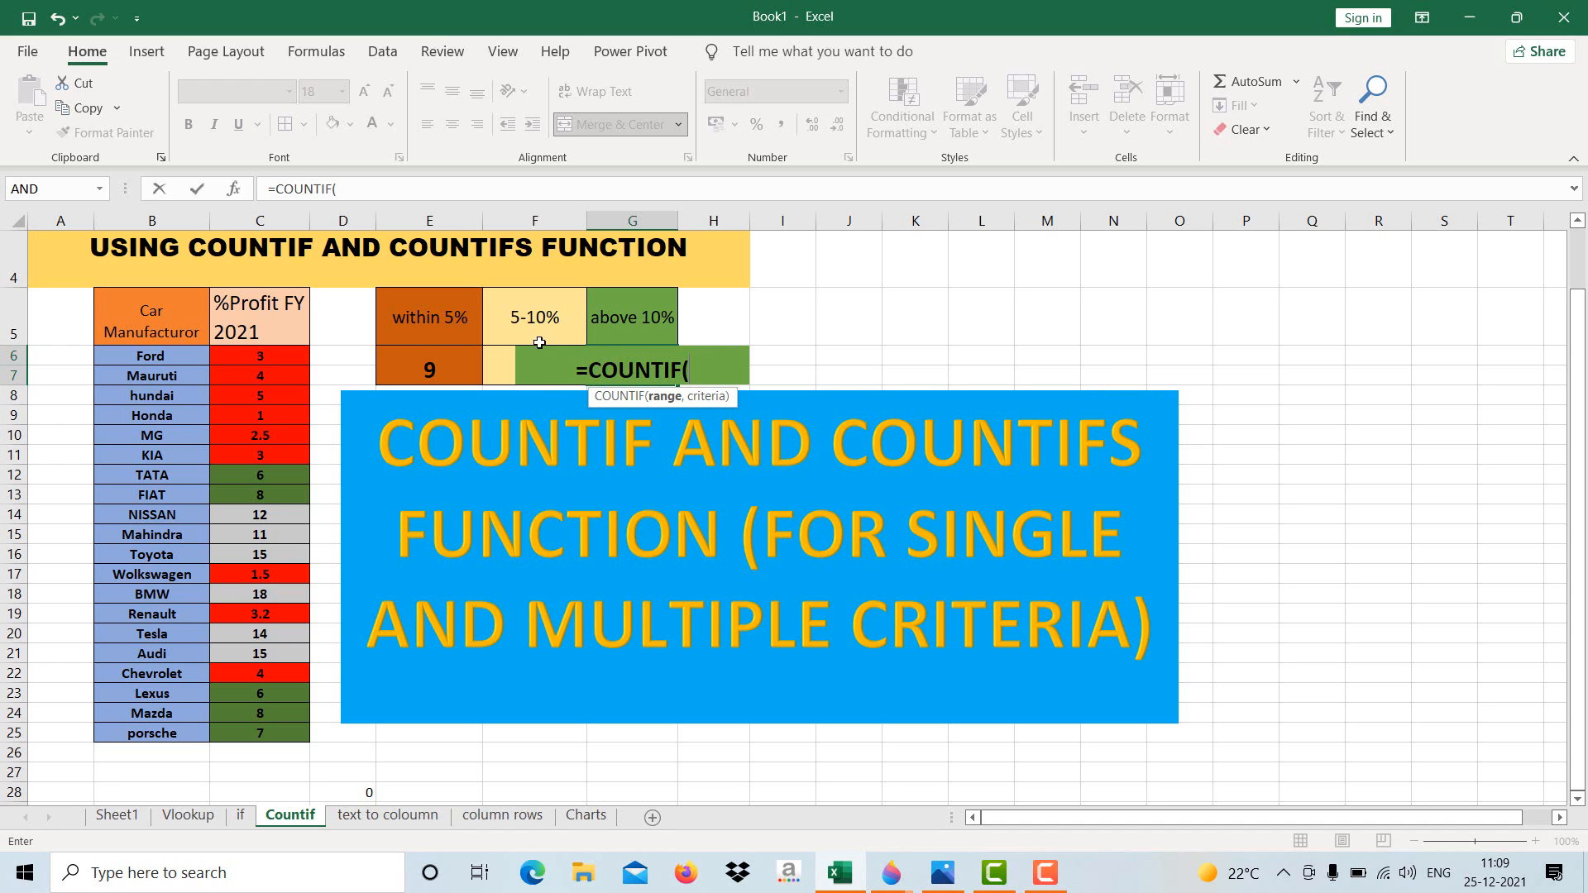
{"action": "left_click_drag", "start_coordinate": [263, 356], "coordinate": [267, 731]}
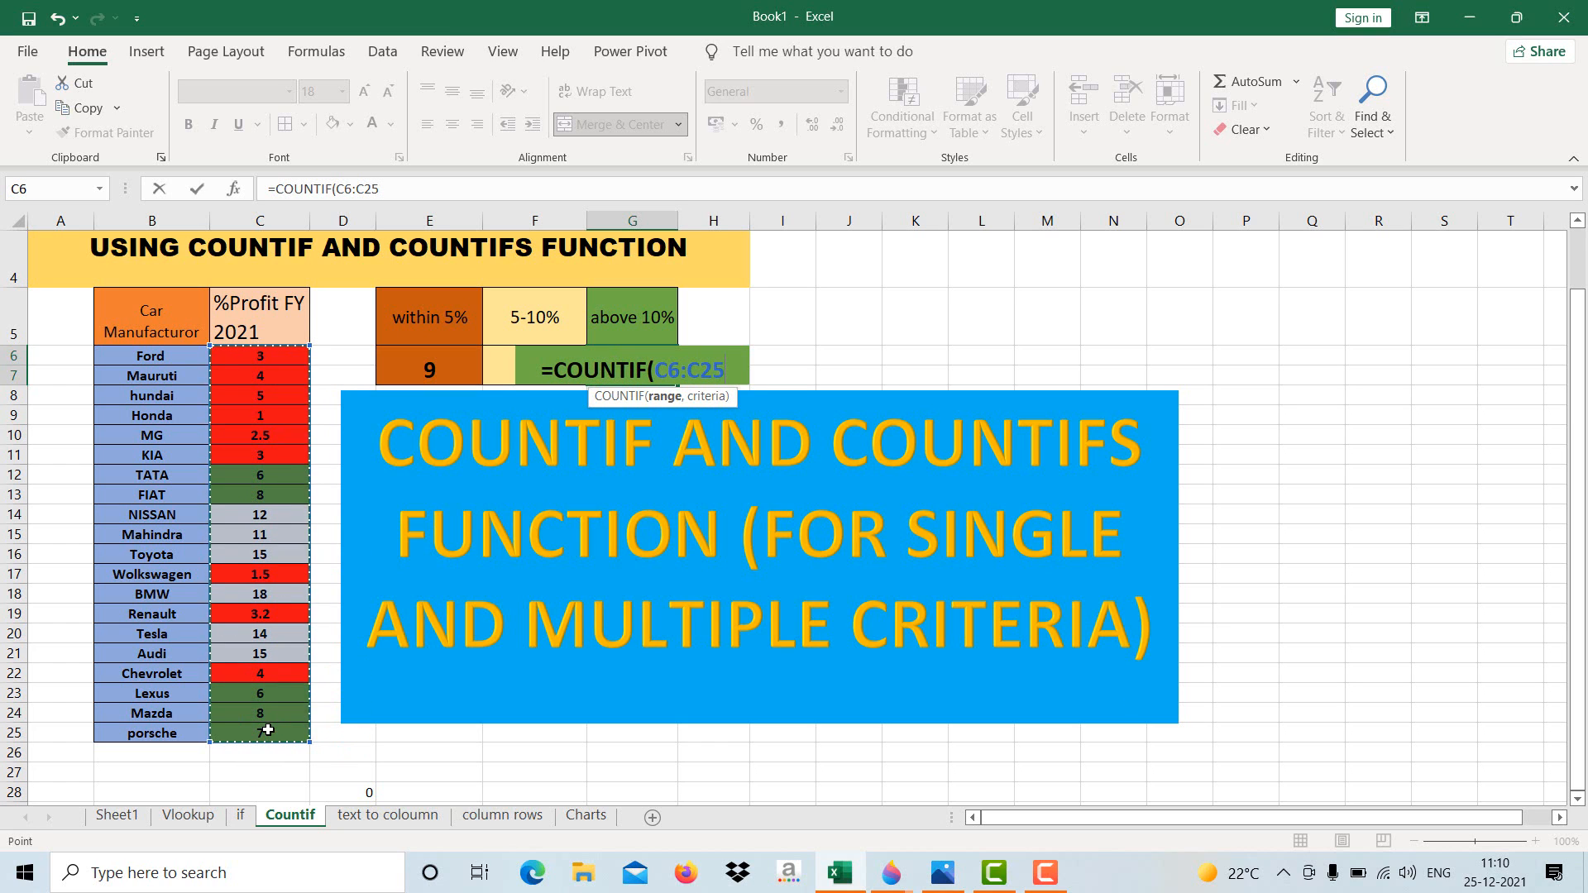
{"action": "type", "text": ","}
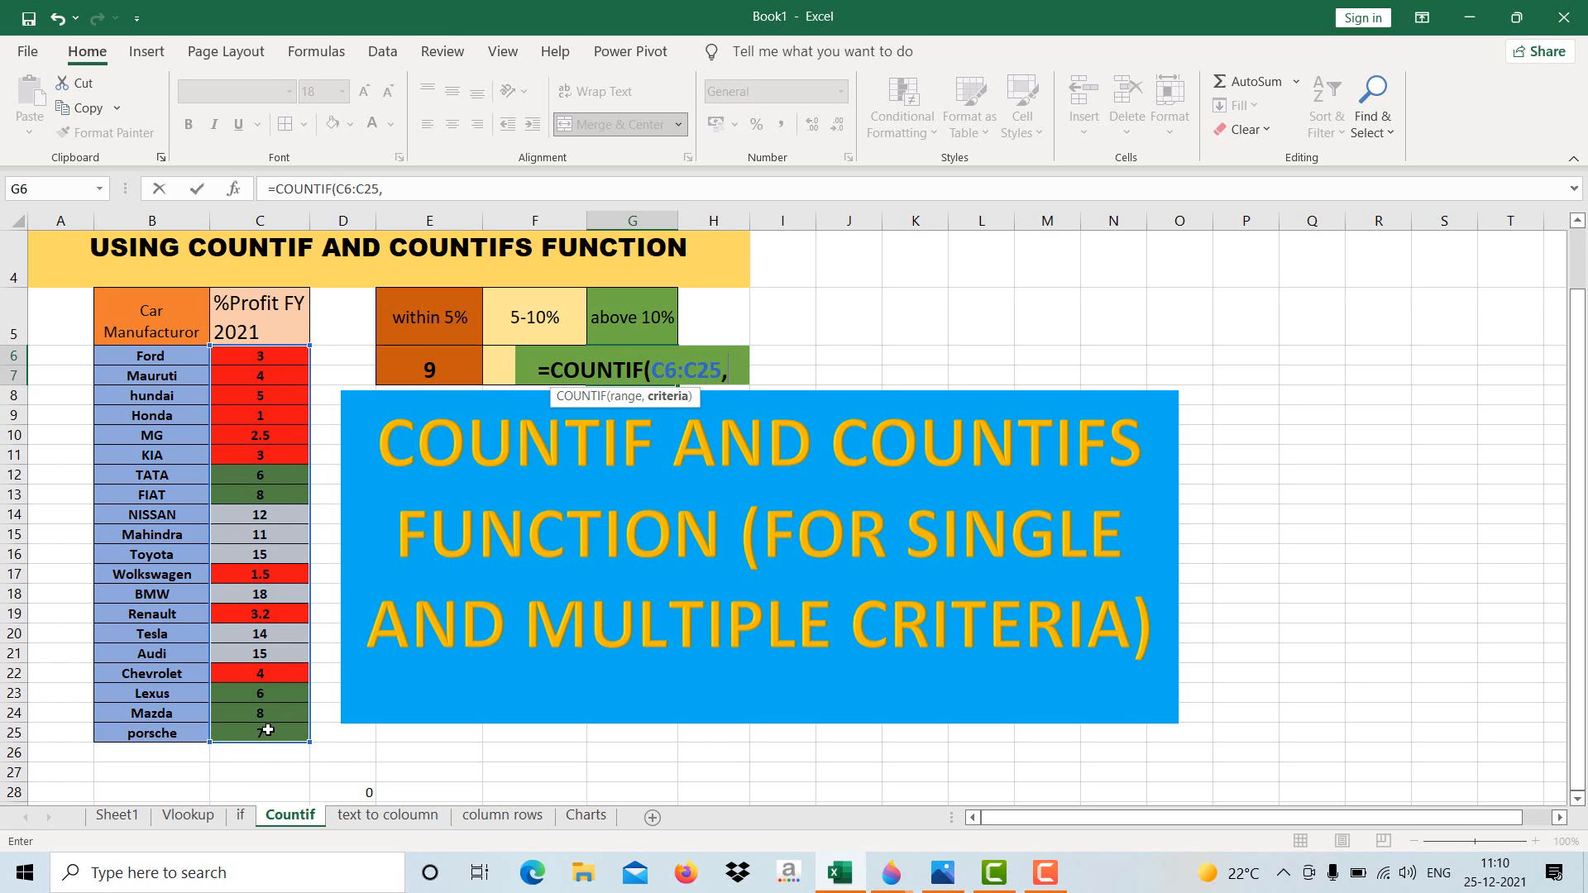
{"action": "type", "text": "\""}
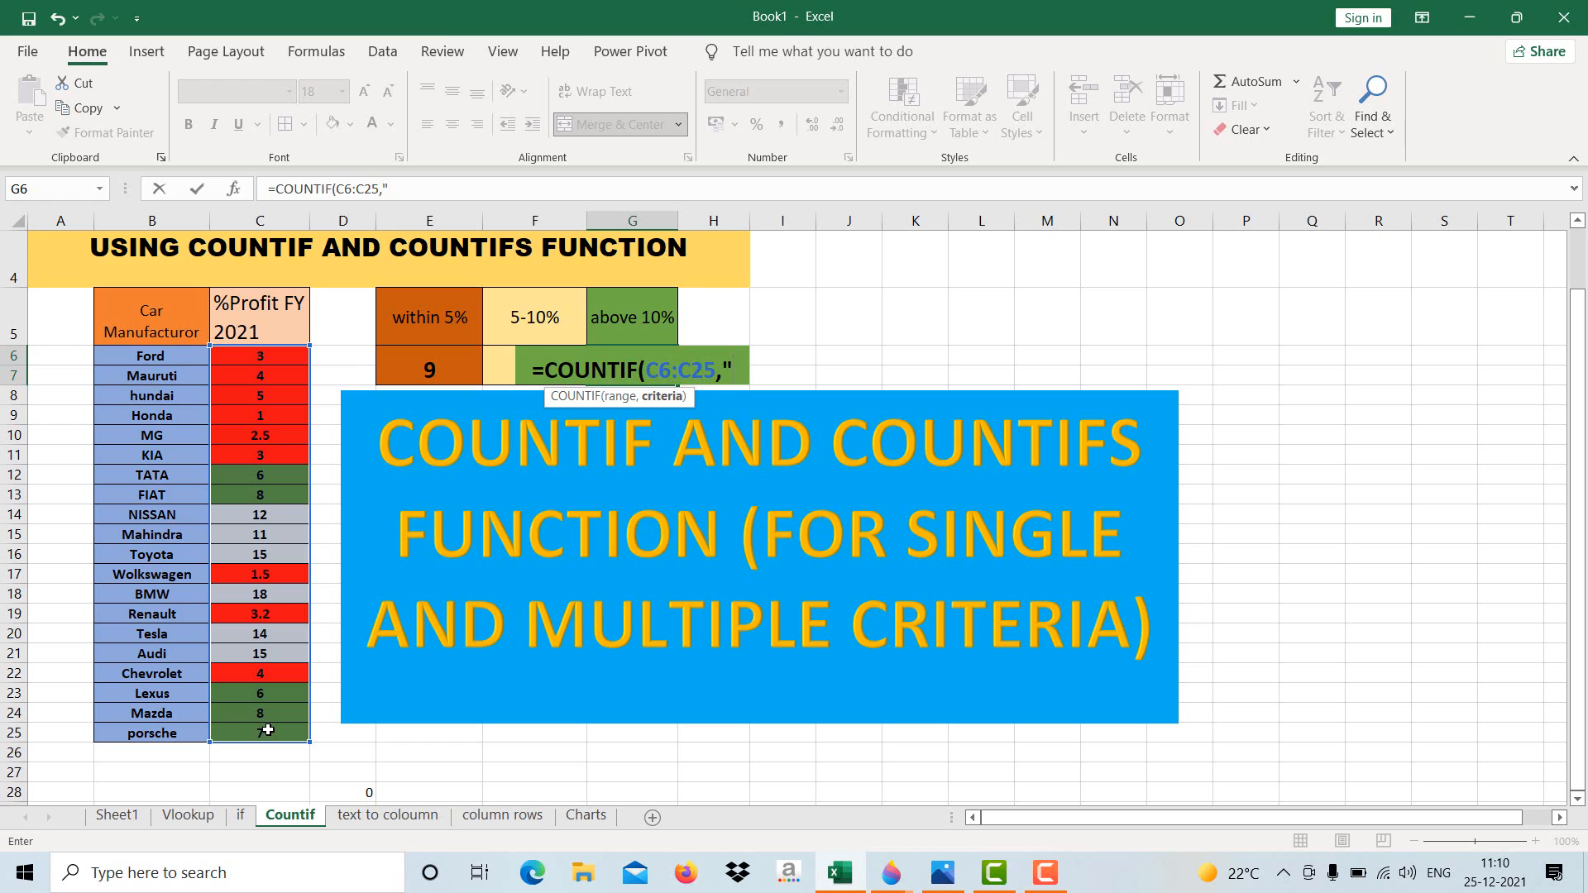
{"action": "type", "text": ">"}
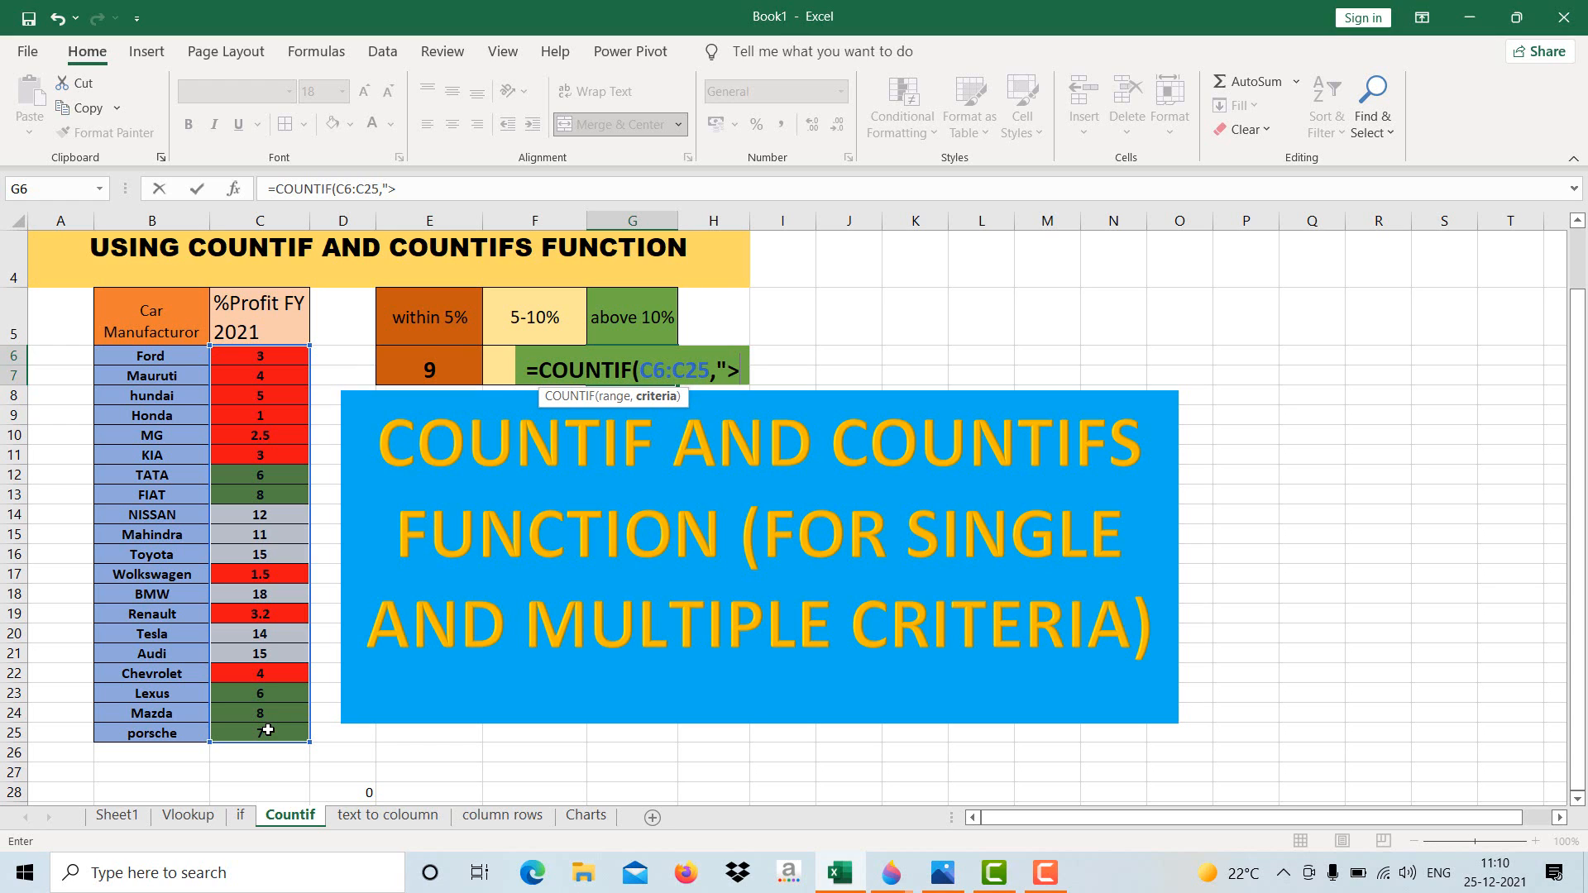
{"action": "type", "text": "=10"}
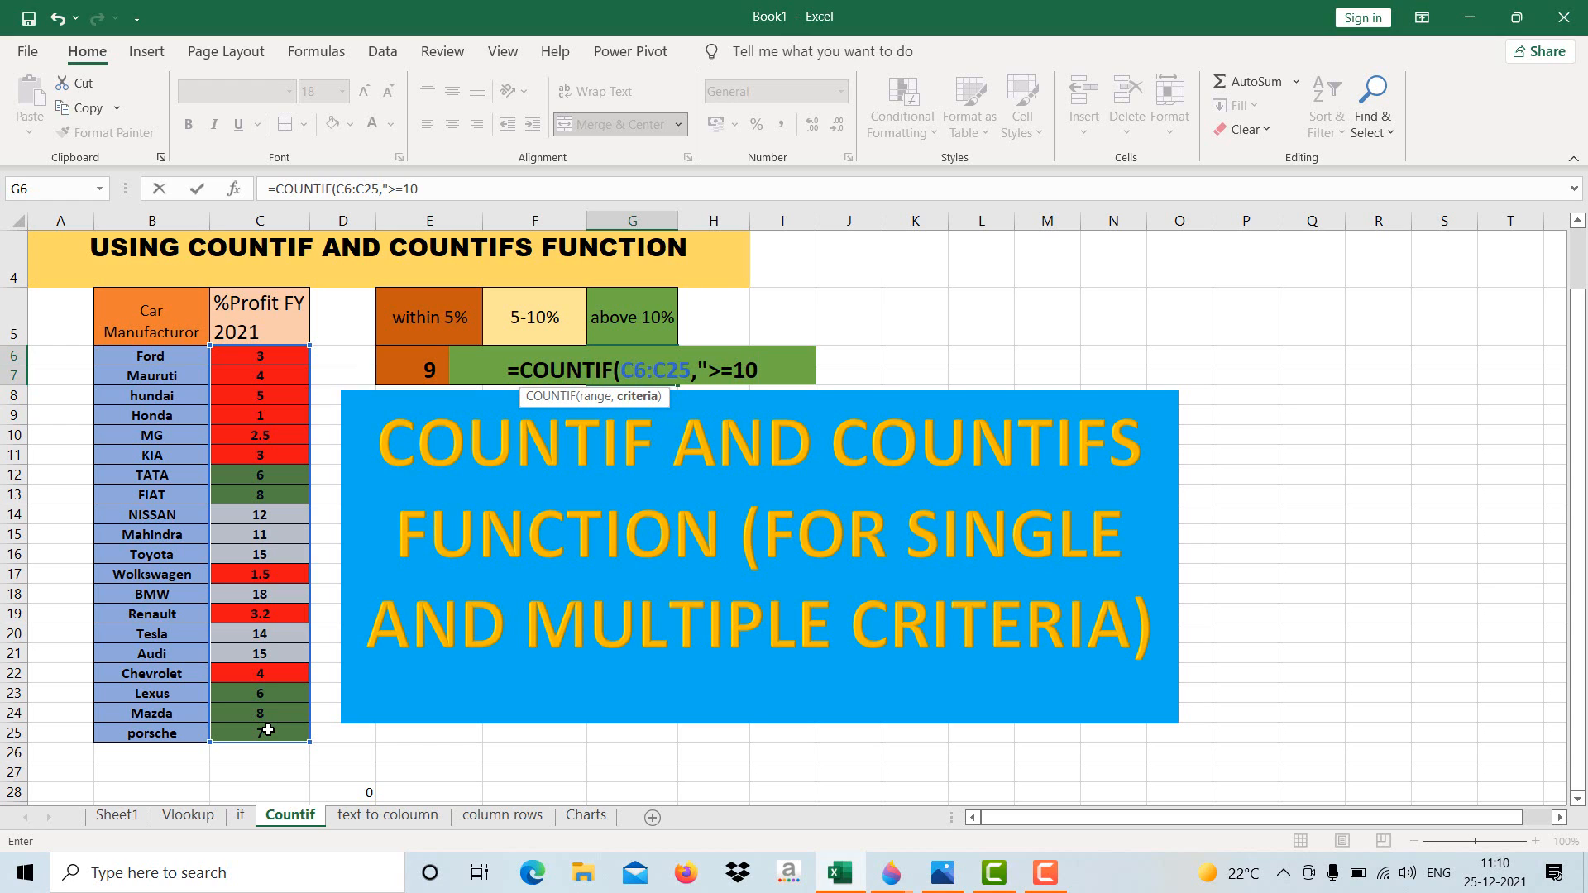
{"action": "type", "text": "\")"}
{"action": "left_click", "coordinate": [755, 371]}
{"action": "key", "text": "Return"}
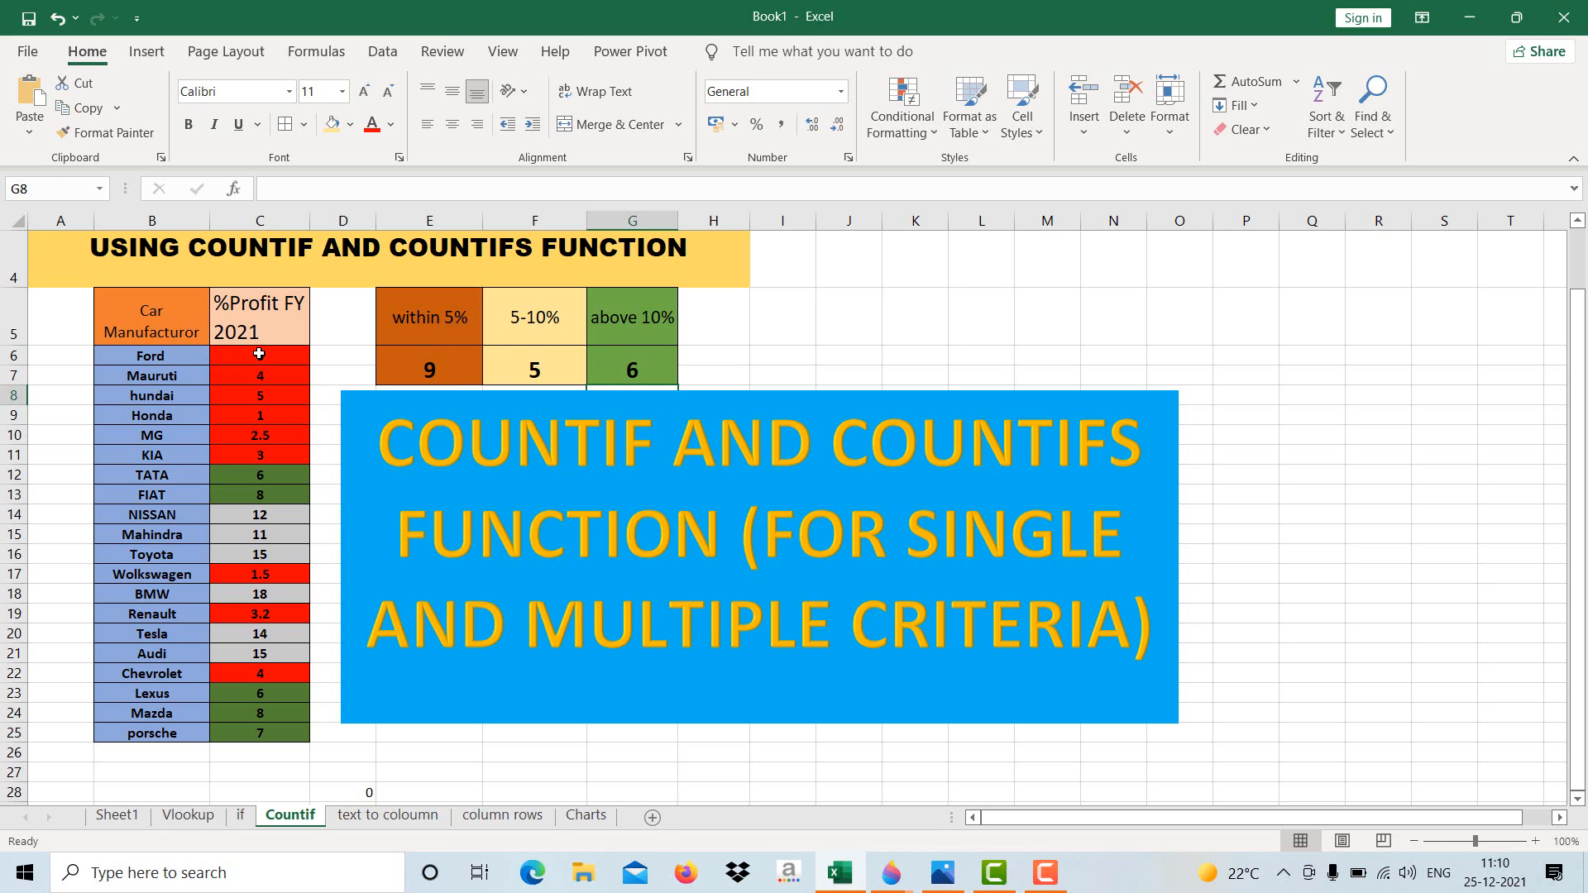
Compare the number of profit values in C6:C25 with the sum of the three band counts in E6:G6
{"action": "left_click_drag", "start_coordinate": [260, 355], "coordinate": [277, 733]}
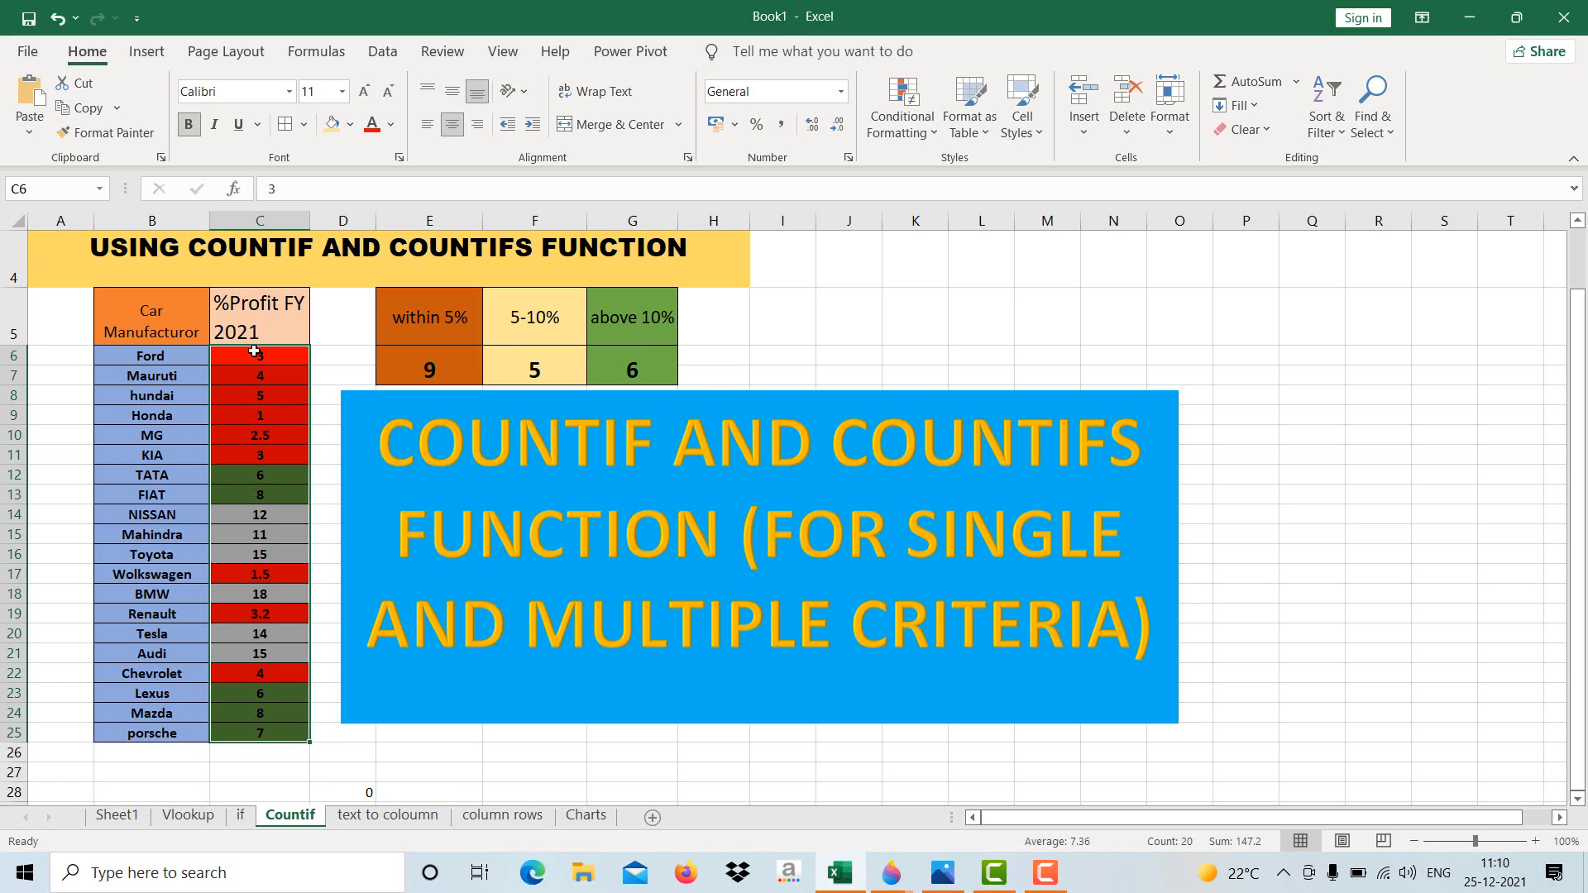
{"action": "left_click_drag", "start_coordinate": [466, 364], "coordinate": [623, 376]}
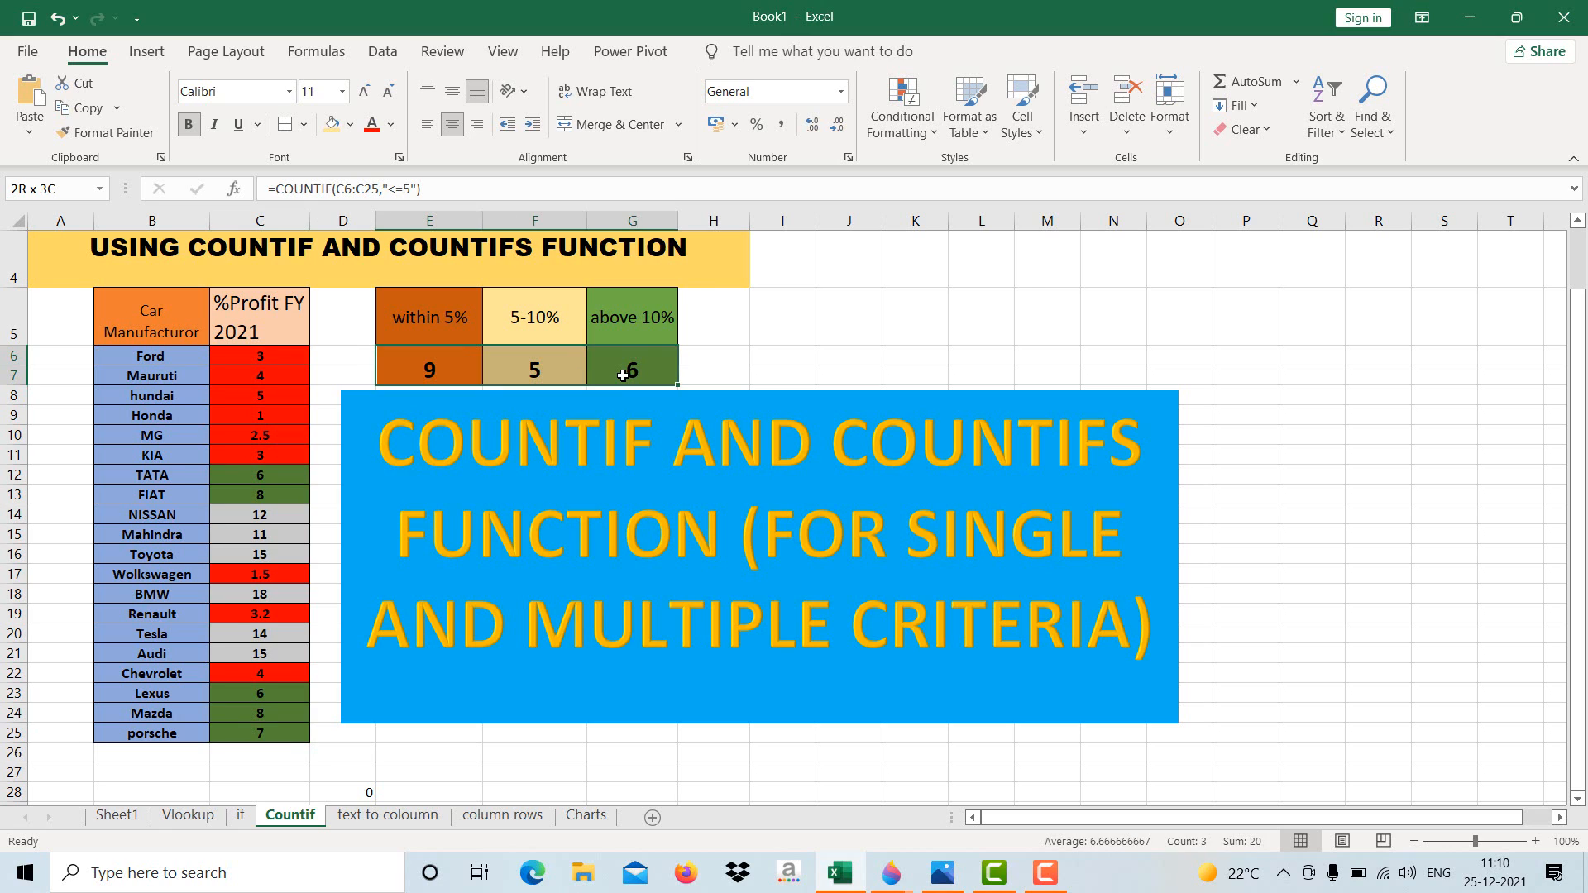